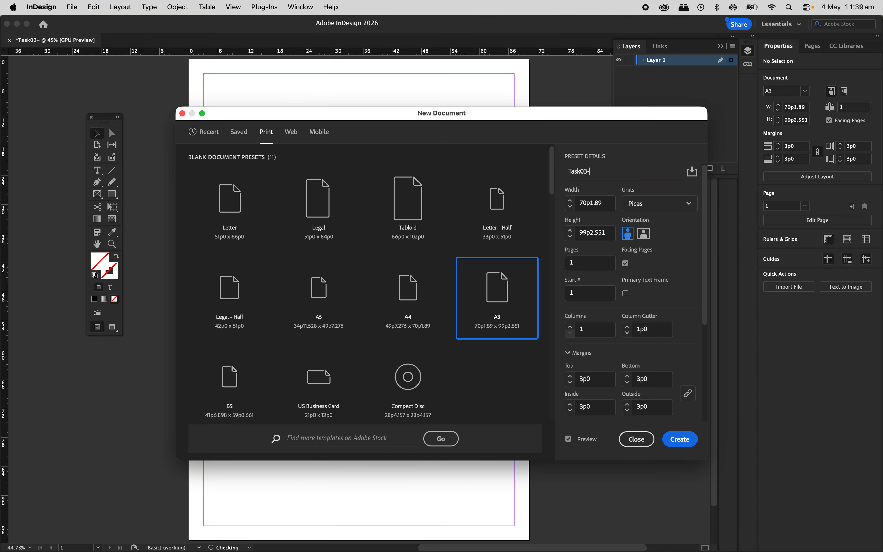
- Complete the new A3 document's name as Task03-Psoter design and set its units to millimetres
{"action": "type", "text": "Psoter design"}
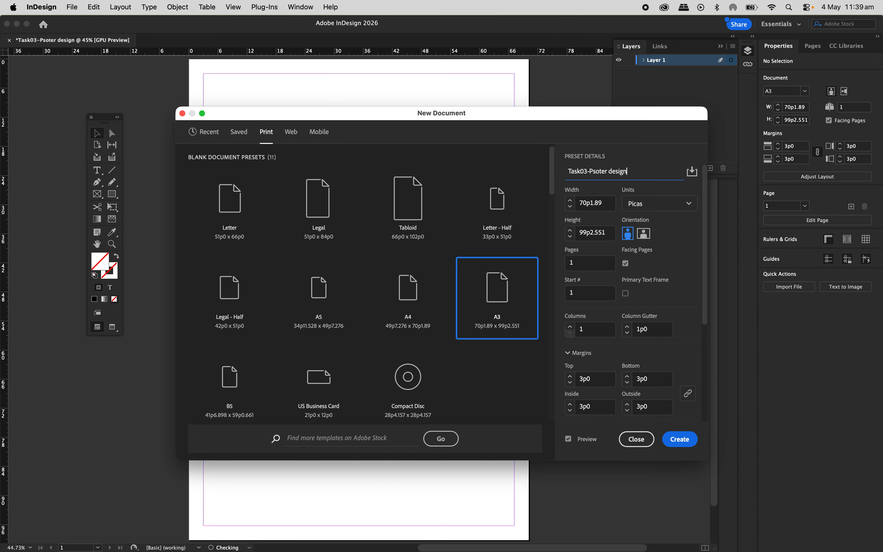
{"action": "left_click", "coordinate": [685, 205]}
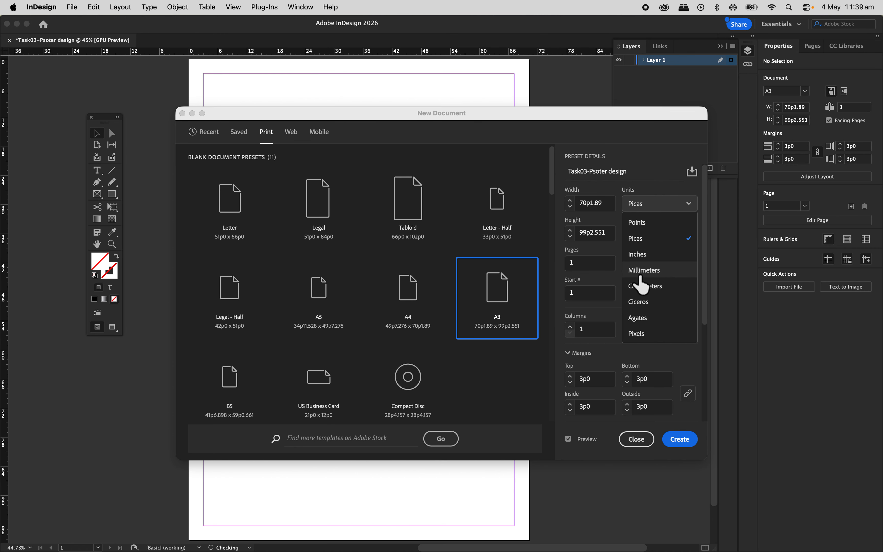
{"action": "left_click", "coordinate": [641, 272]}
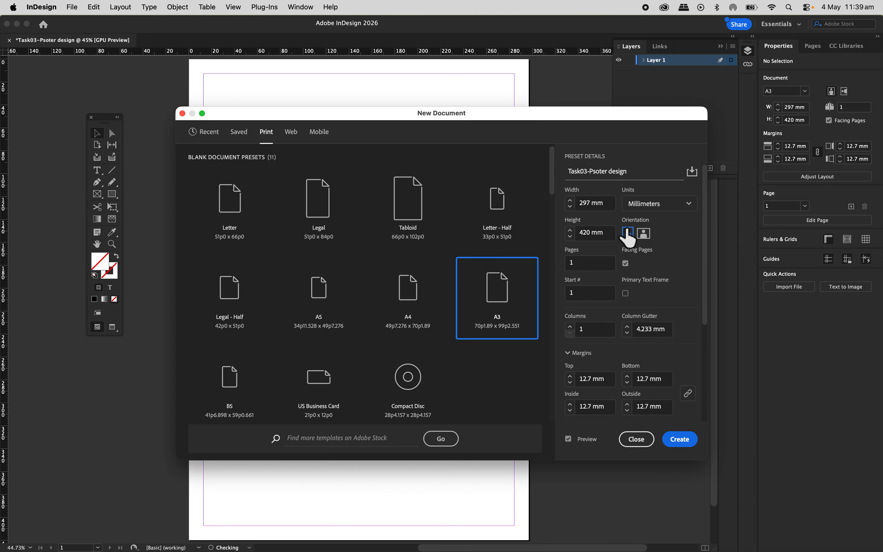
{"action": "double_click", "coordinate": [571, 263]}
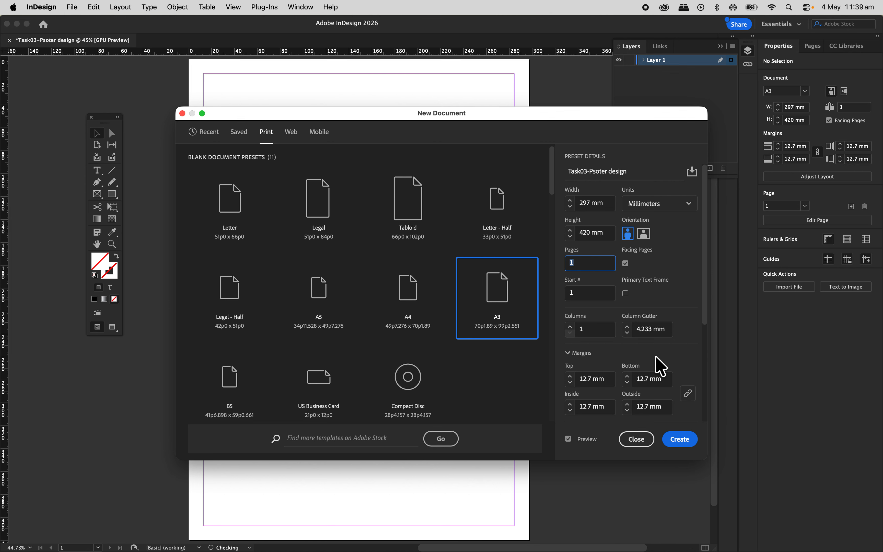
- Set the bleed to 5 mm on all sides and create the document
{"action": "scroll", "coordinate": [595, 365], "scroll_direction": "down", "scroll_amount": 2}
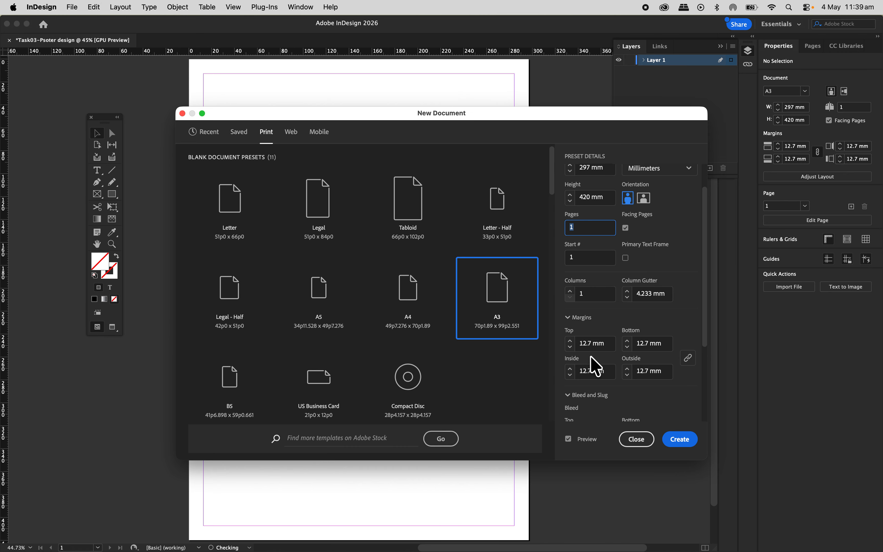
{"action": "scroll", "coordinate": [599, 348], "scroll_direction": "down", "scroll_amount": 2}
{"action": "scroll", "coordinate": [599, 356], "scroll_direction": "down", "scroll_amount": 3}
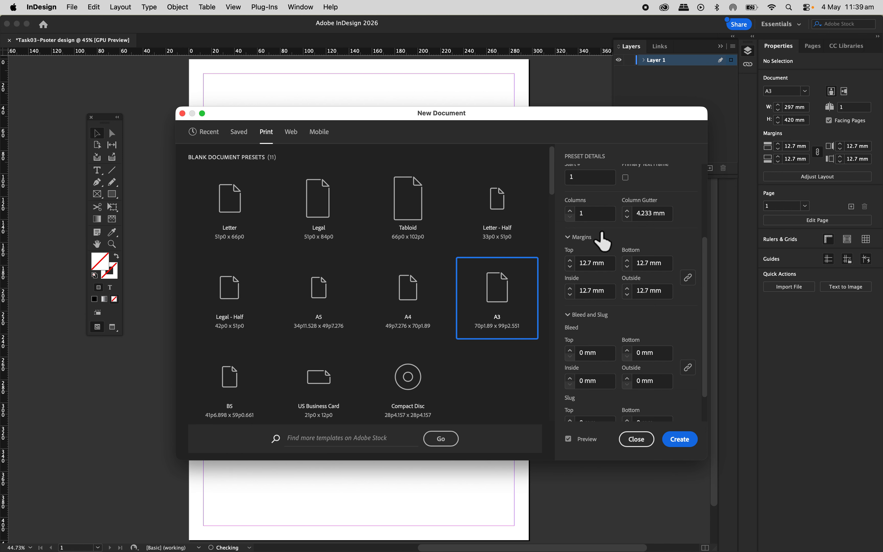
{"action": "left_click", "coordinate": [602, 353]}
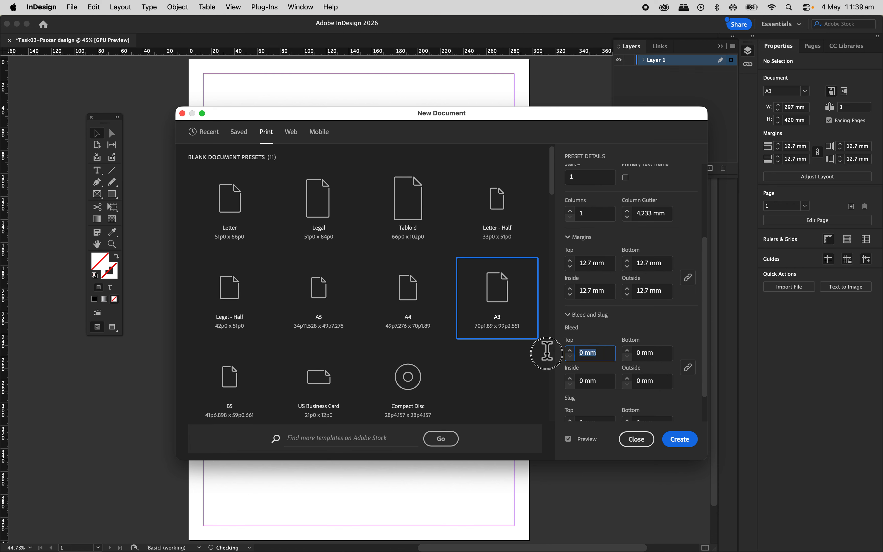
{"action": "type", "text": "5"}
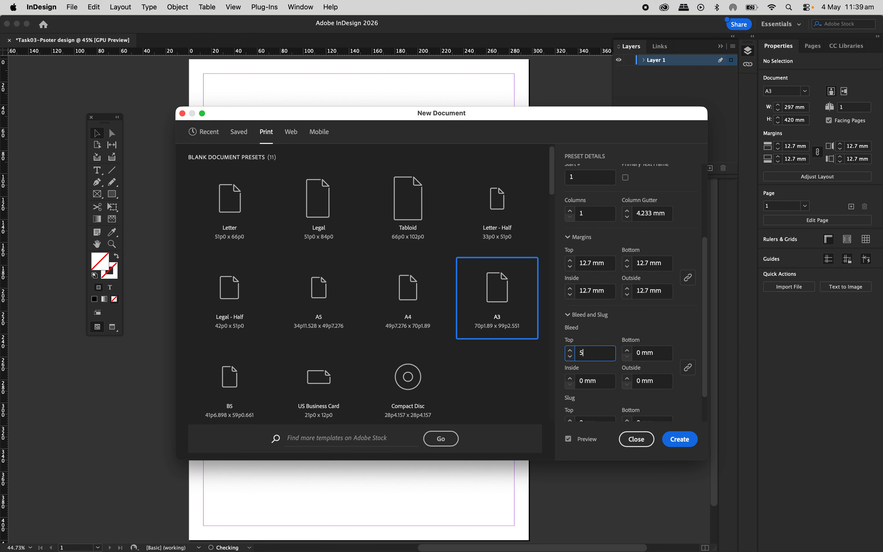
{"action": "key", "text": "Tab"}
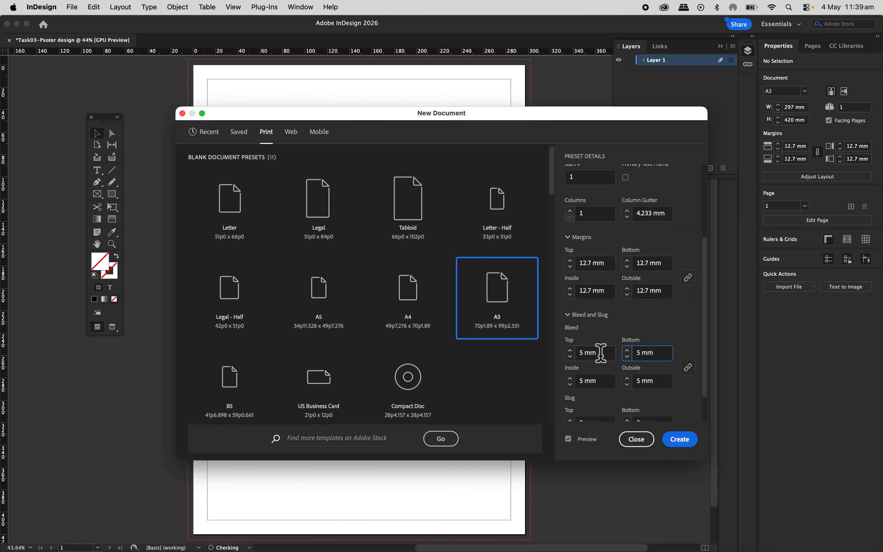
{"action": "left_click", "coordinate": [600, 353]}
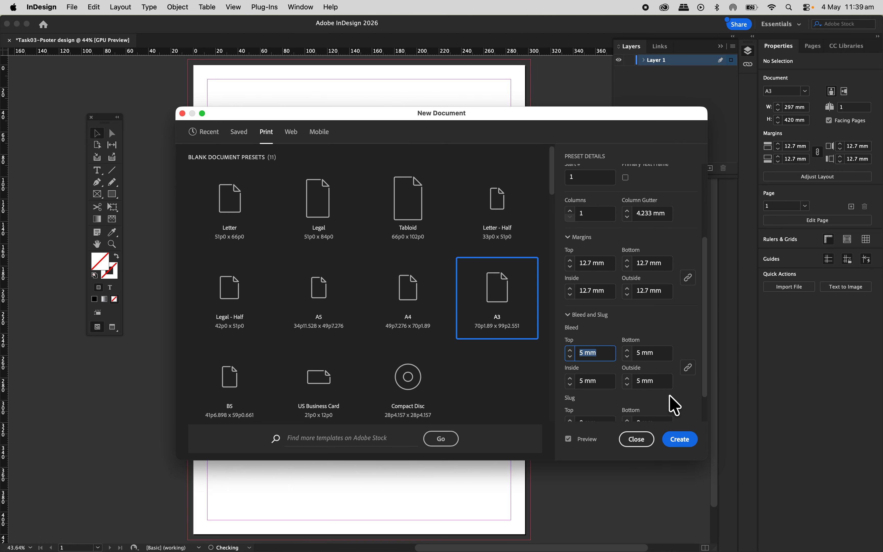
{"action": "scroll", "coordinate": [583, 328], "scroll_direction": "down", "scroll_amount": 1}
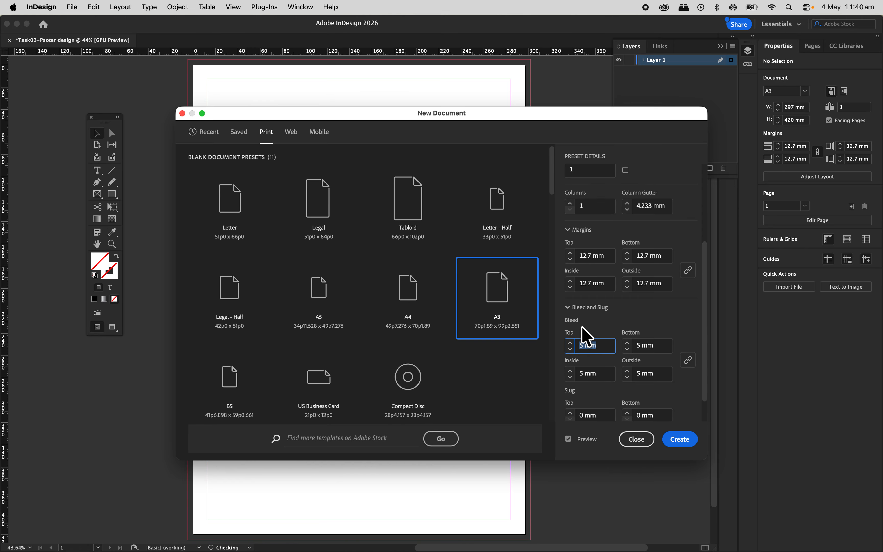
{"action": "scroll", "coordinate": [586, 335], "scroll_direction": "down", "scroll_amount": 4}
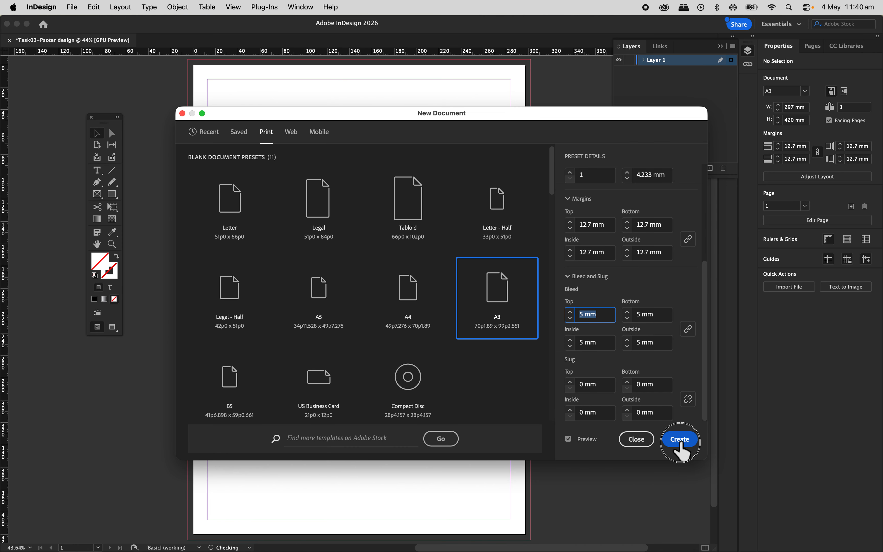
{"action": "left_click", "coordinate": [678, 441]}
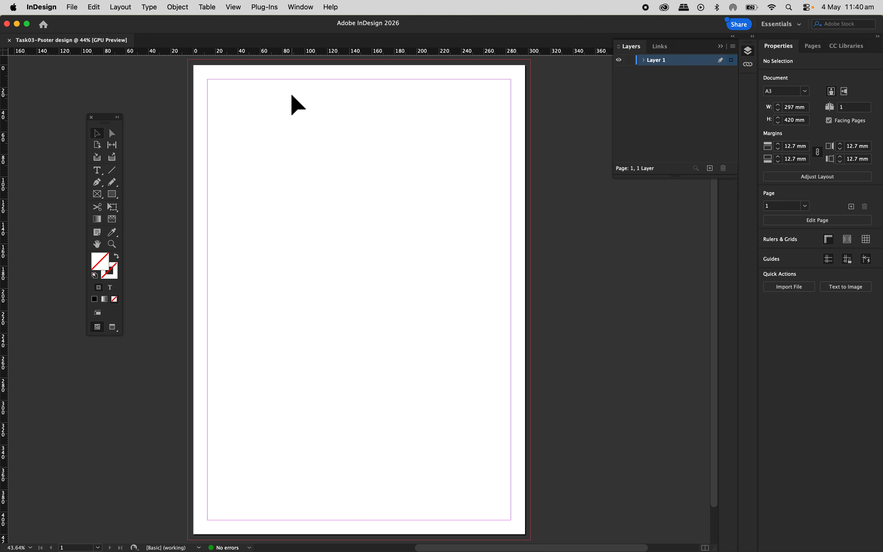
- Select the Essentials workspace
{"action": "left_click", "coordinate": [302, 8]}
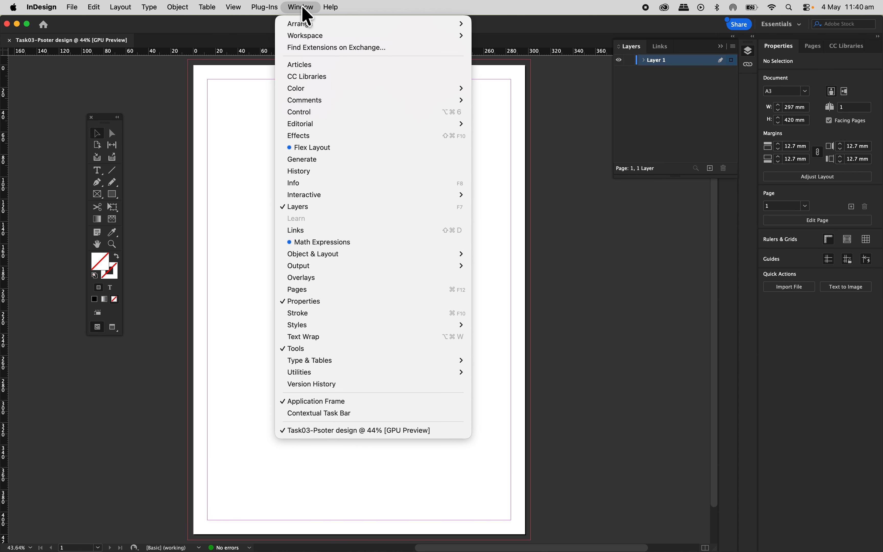
{"action": "mouse_move", "coordinate": [305, 37]}
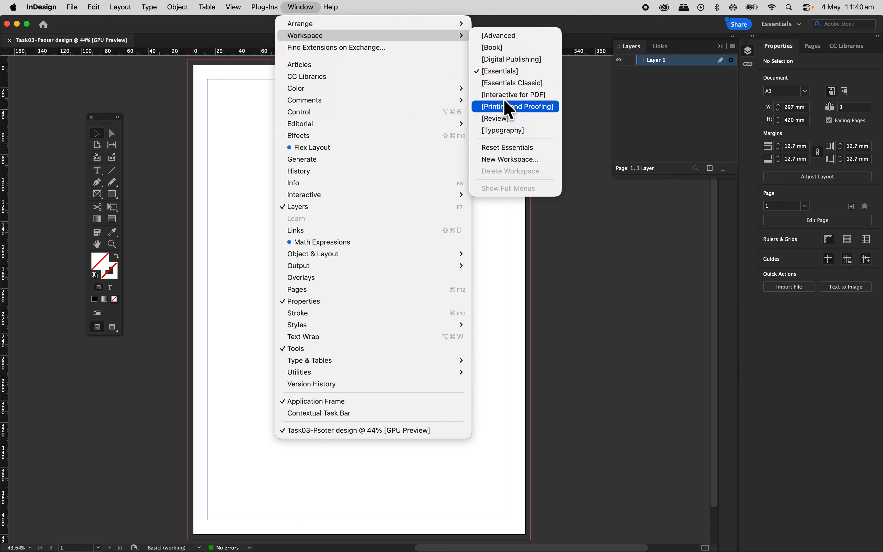
{"action": "left_click", "coordinate": [492, 73]}
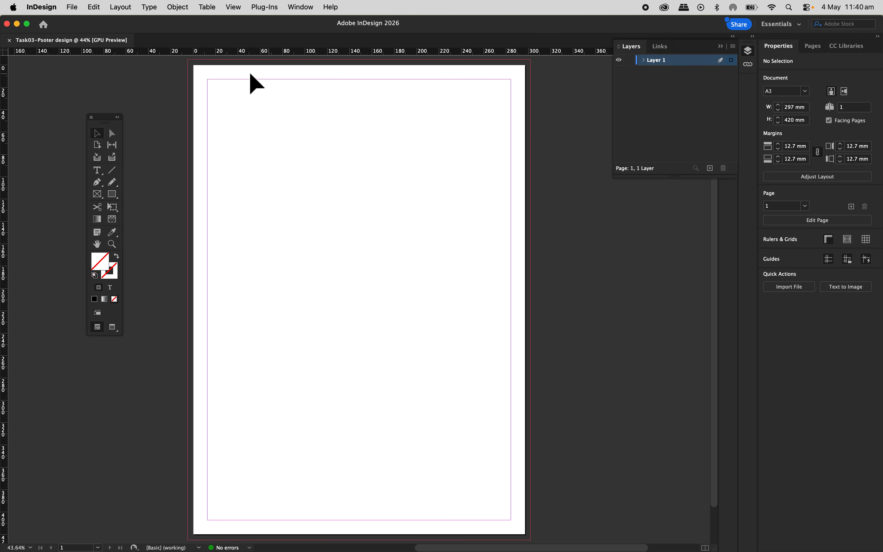
- Cycle the Tools panel through its single-column and horizontal layouts back to two columns, and reposition it slightly beside the page
{"action": "left_click", "coordinate": [119, 118]}
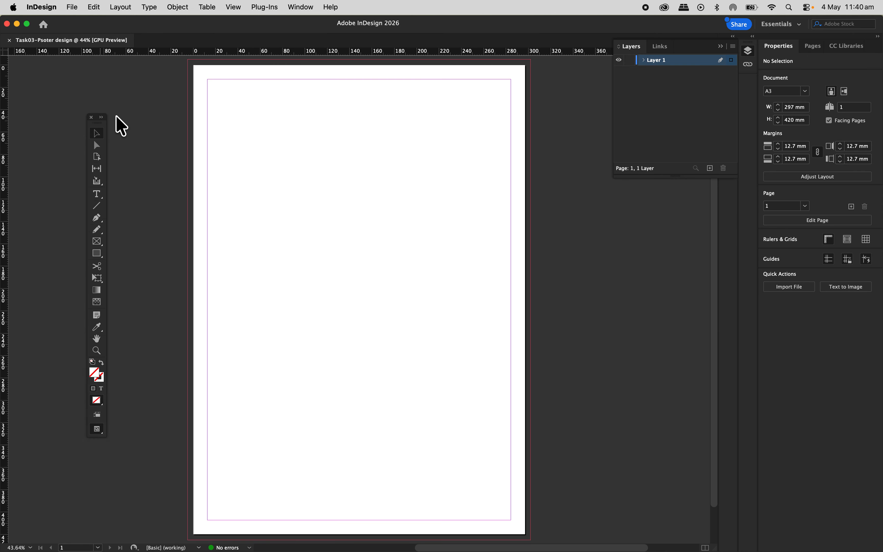
{"action": "left_click", "coordinate": [101, 119]}
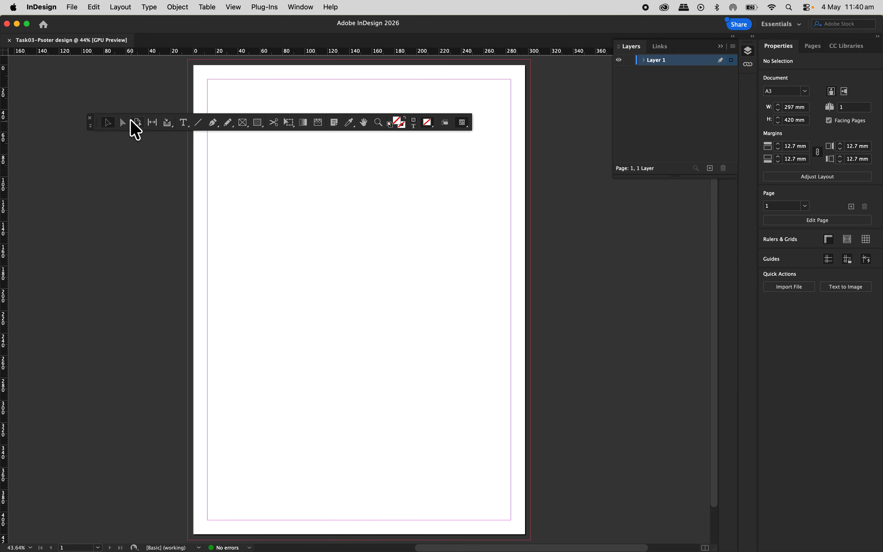
{"action": "left_click", "coordinate": [90, 126]}
{"action": "mouse_move", "coordinate": [100, 119]}
{"action": "left_mouse_down"}
{"action": "mouse_move", "coordinate": [131, 91]}
{"action": "mouse_move", "coordinate": [137, 69]}
{"action": "mouse_move", "coordinate": [109, 107]}
{"action": "left_mouse_up"}
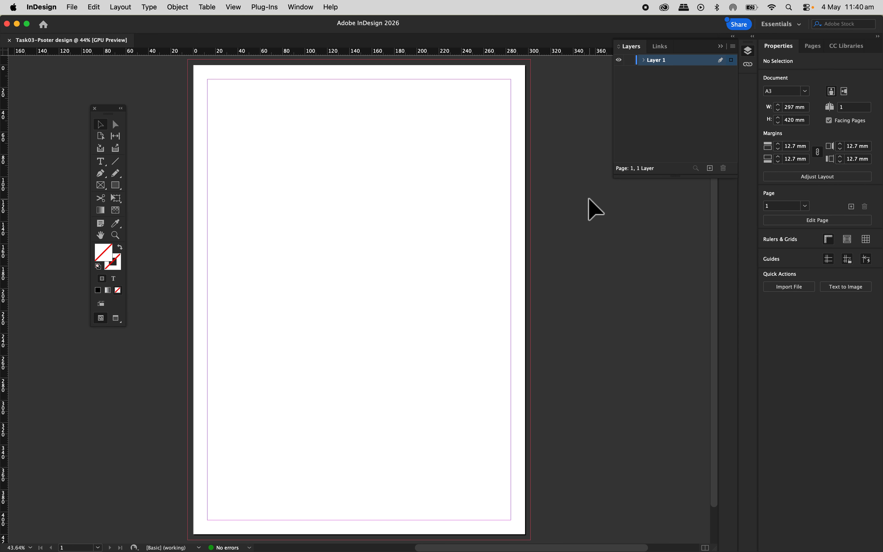
- Hide the document rulers and show them again
{"action": "left_click", "coordinate": [301, 8]}
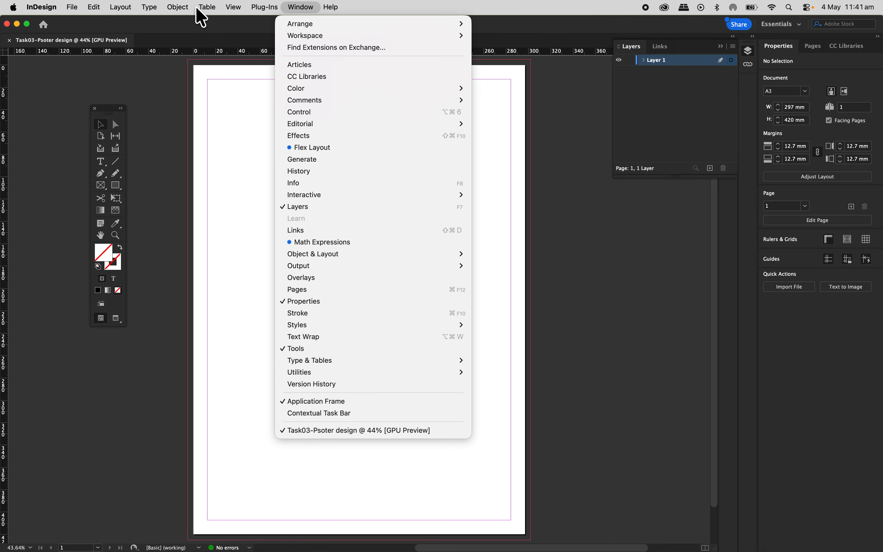
{"action": "mouse_move", "coordinate": [234, 8]}
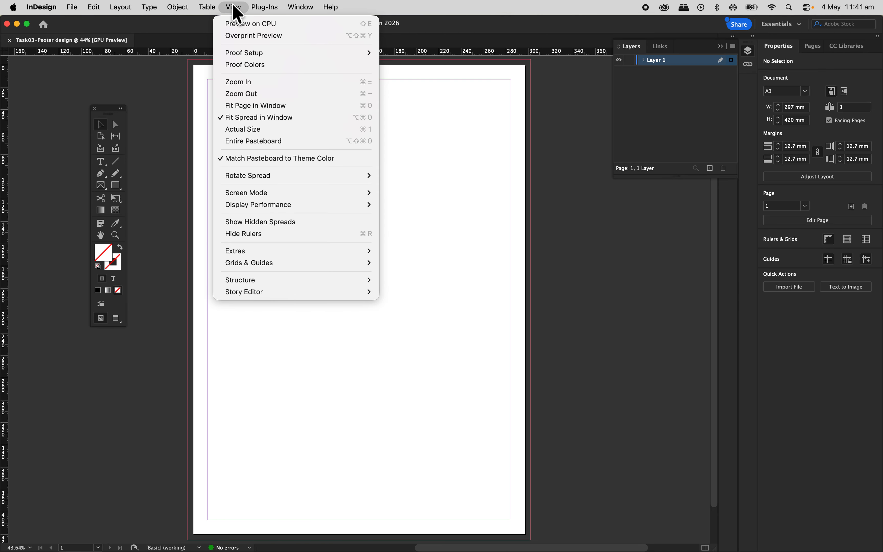
{"action": "left_click", "coordinate": [251, 234]}
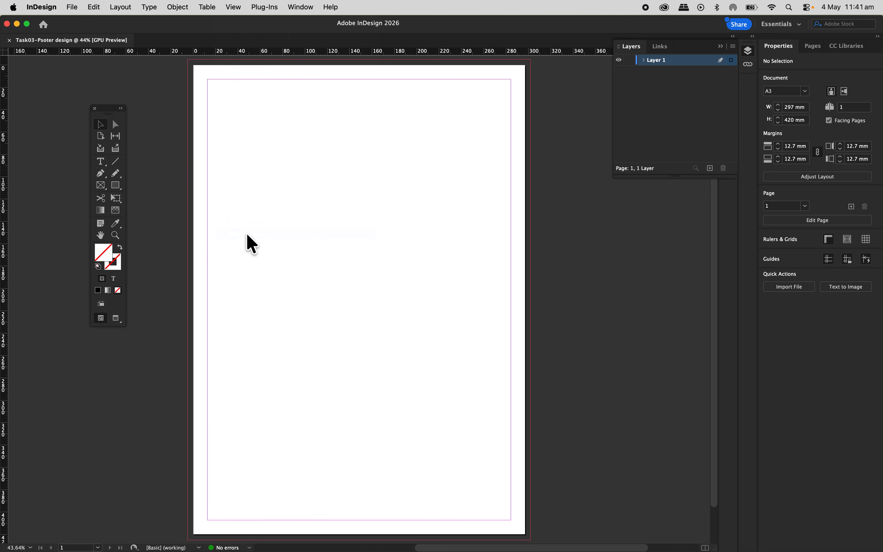
{"action": "left_click", "coordinate": [234, 7]}
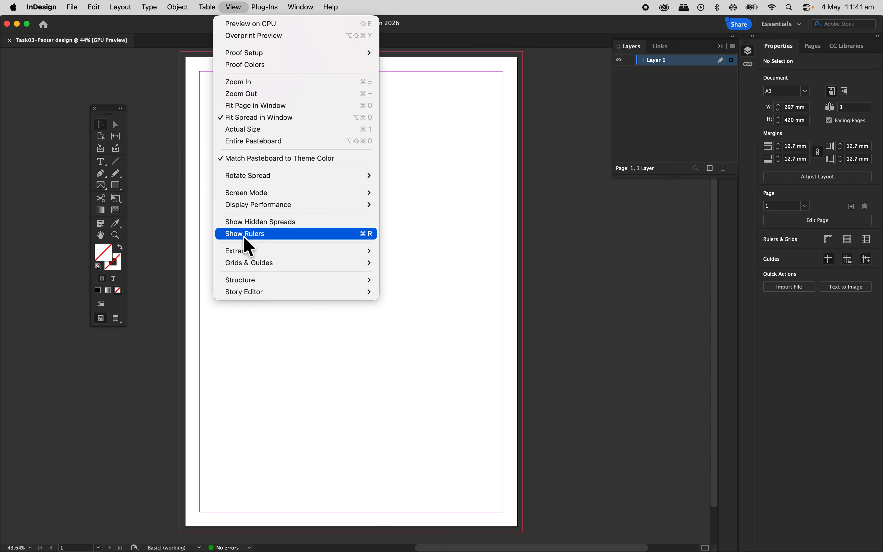
{"action": "left_click", "coordinate": [248, 246]}
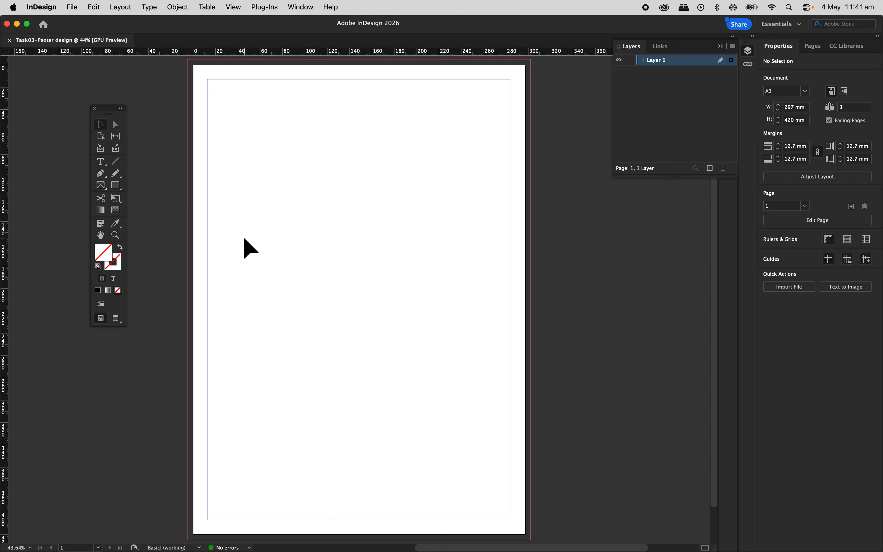
{"action": "left_click", "coordinate": [233, 7]}
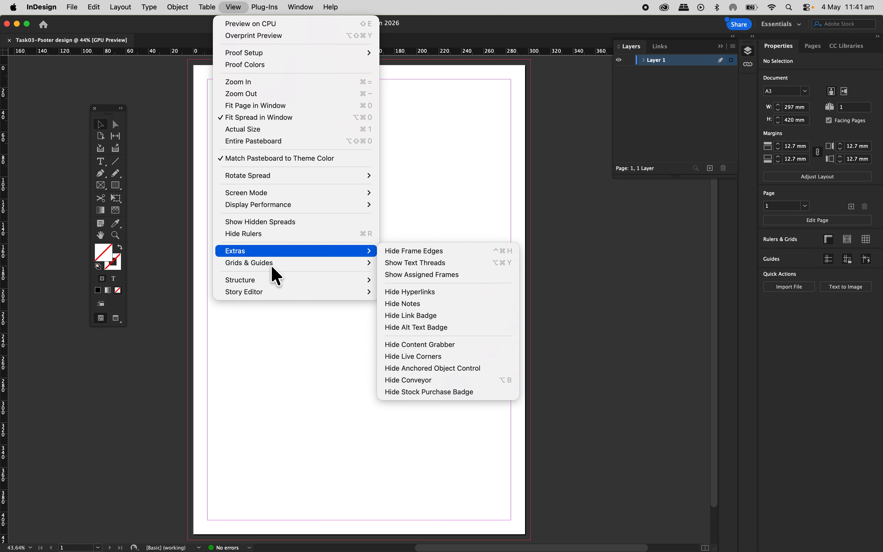
{"action": "mouse_move", "coordinate": [266, 265]}
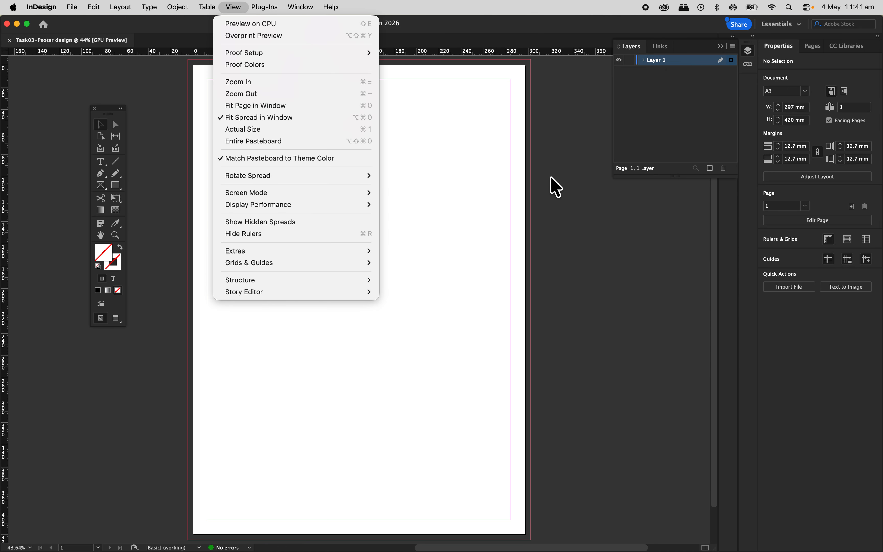
{"action": "left_click", "coordinate": [556, 188]}
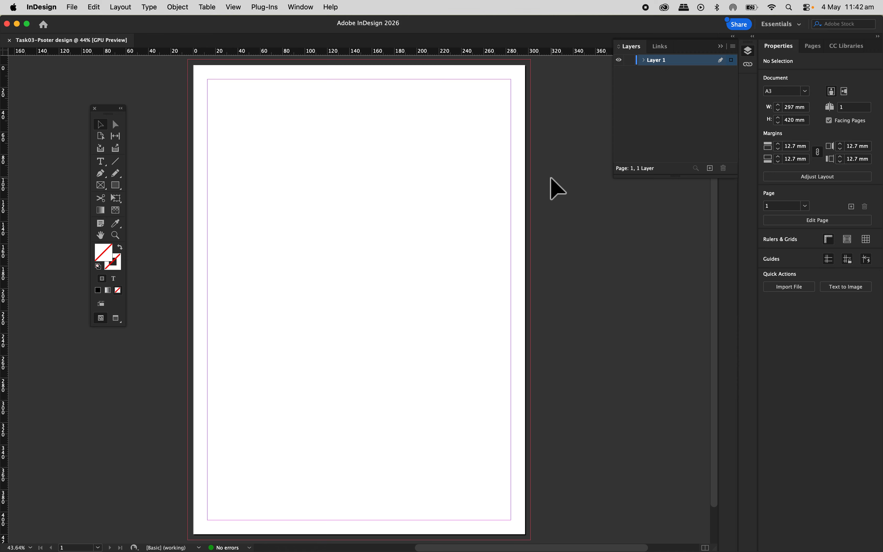
- Place the ID01-2026 image at the page's upper-left margin corner and extend its frame to the opposite margin corner, 271.6 × 394.6 mm
{"action": "left_click", "coordinate": [73, 7]}
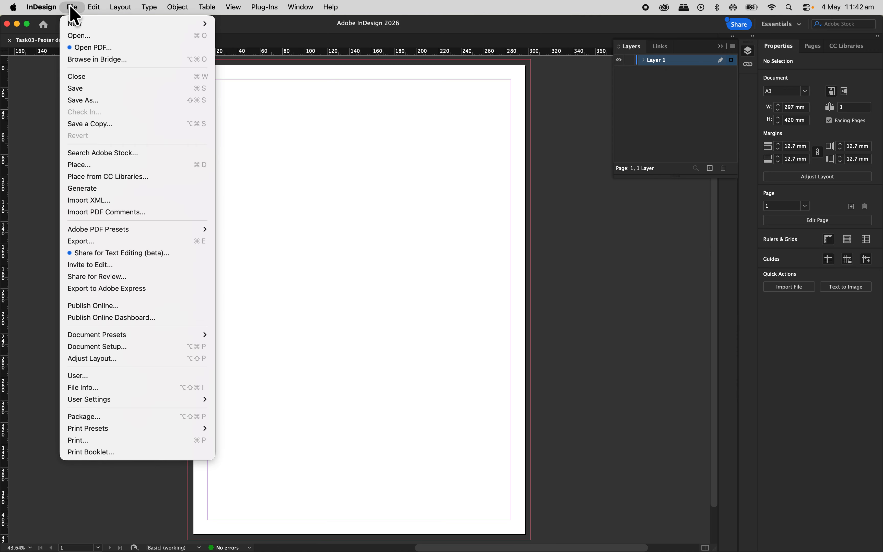
{"action": "left_click", "coordinate": [81, 165]}
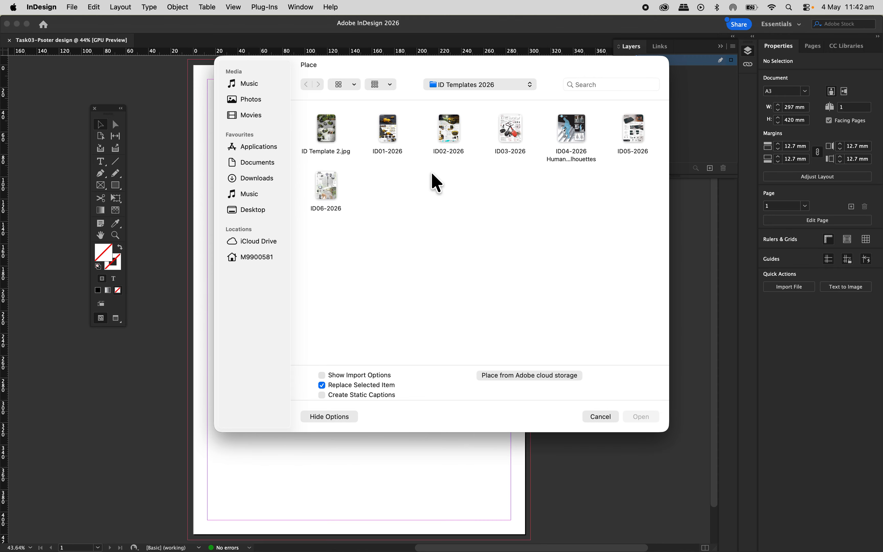
{"action": "left_click", "coordinate": [388, 129]}
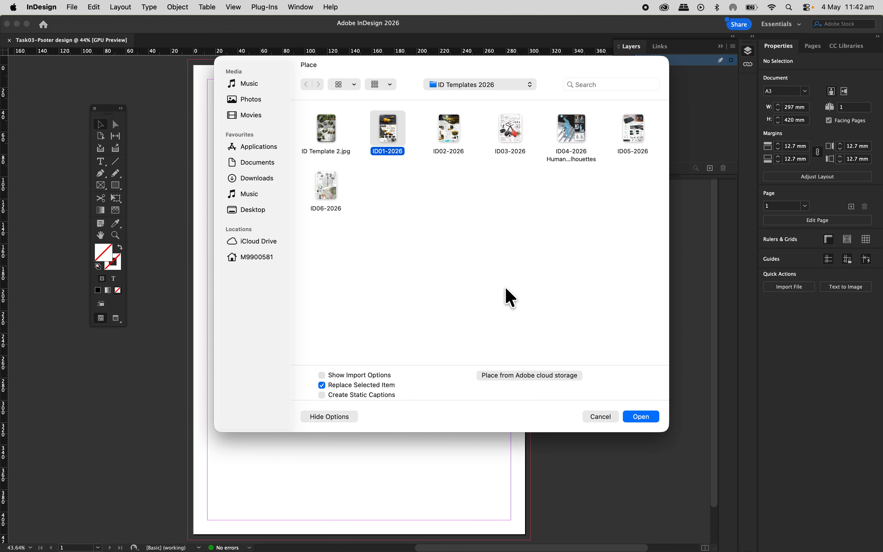
{"action": "left_click", "coordinate": [642, 417]}
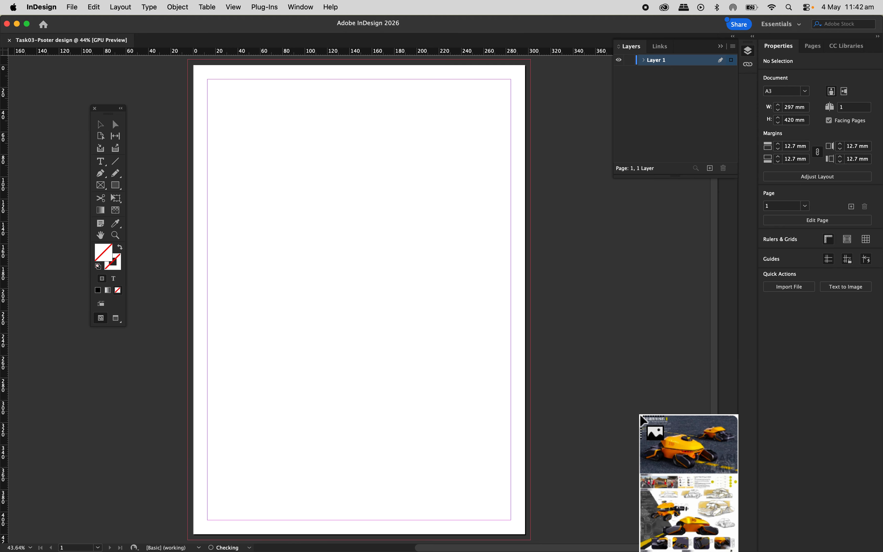
{"action": "left_click", "coordinate": [208, 81]}
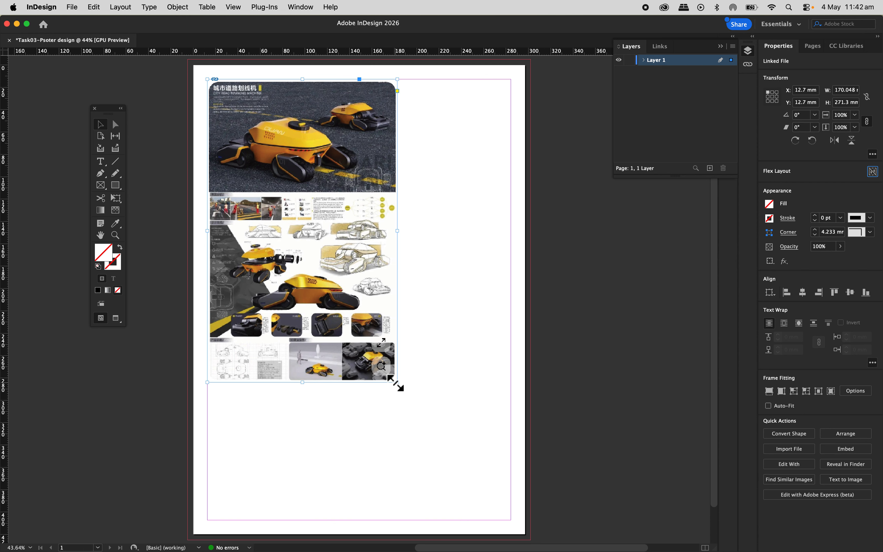
{"action": "left_click_drag", "start_coordinate": [399, 383], "coordinate": [510, 520]}
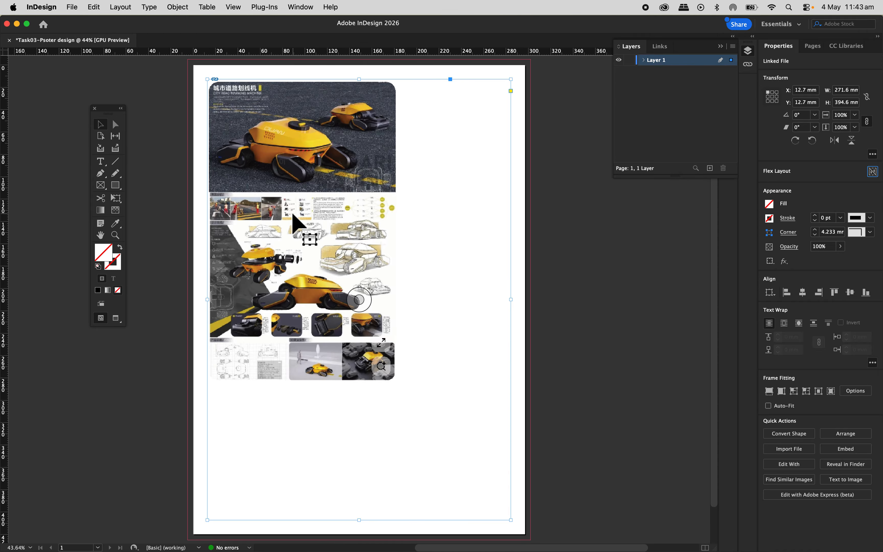
- Fit the placed poster image's content to its frame, stretching it to the page margins
{"action": "right_click", "coordinate": [298, 222]}
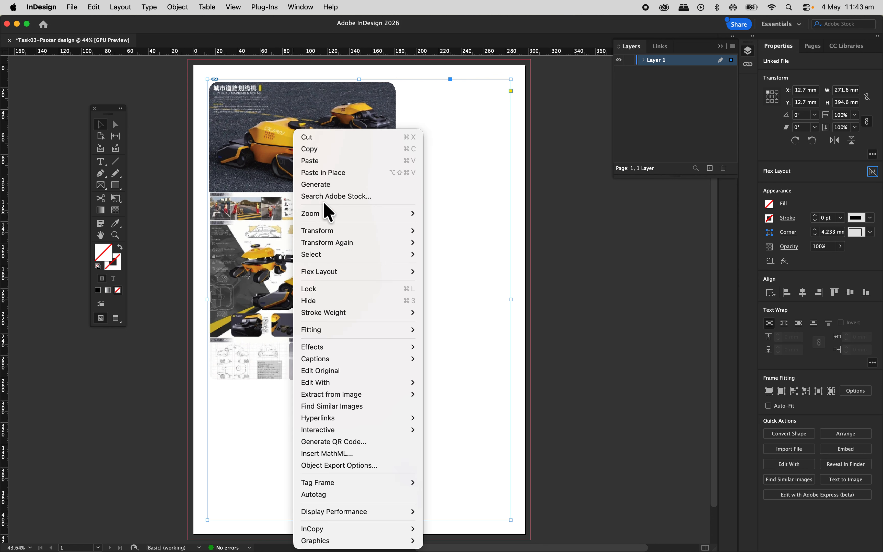
{"action": "mouse_move", "coordinate": [364, 329]}
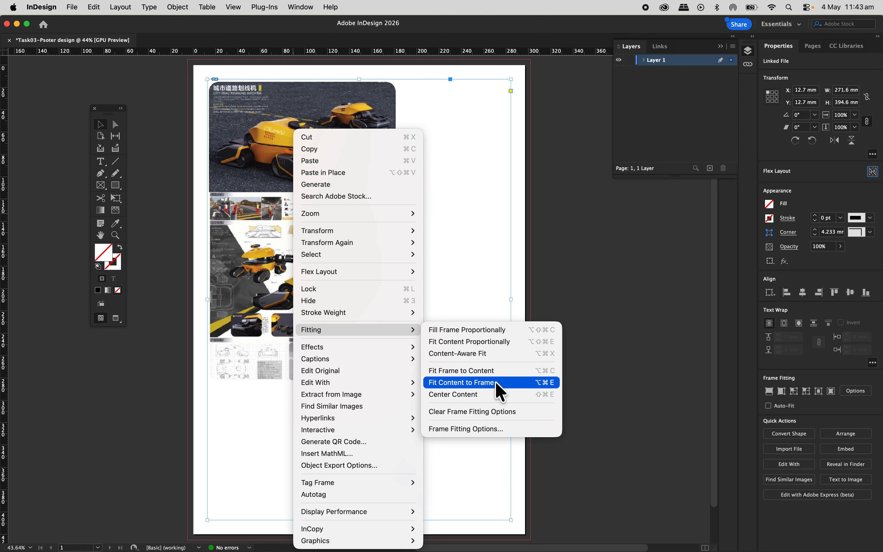
{"action": "left_click", "coordinate": [493, 393]}
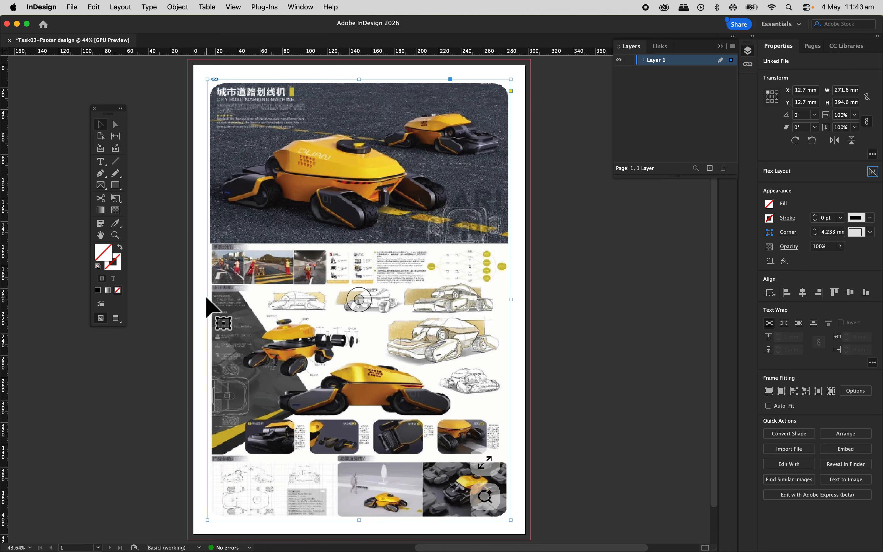
- Try cropping the image frame slightly inward from its left edge, and undo both the crop and the content fitting
{"action": "left_click_drag", "start_coordinate": [211, 300], "coordinate": [220, 299]}
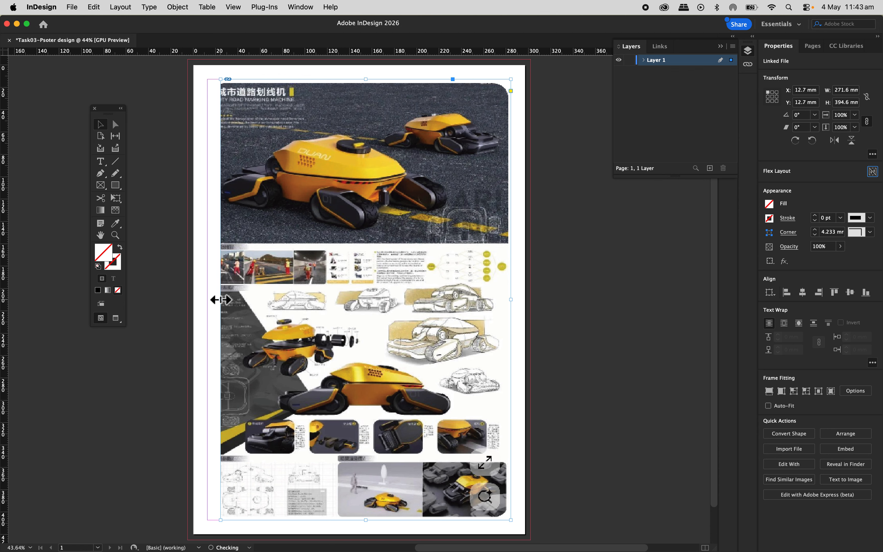
{"action": "key", "text": "super+z"}
{"action": "key", "text": "super+z"}
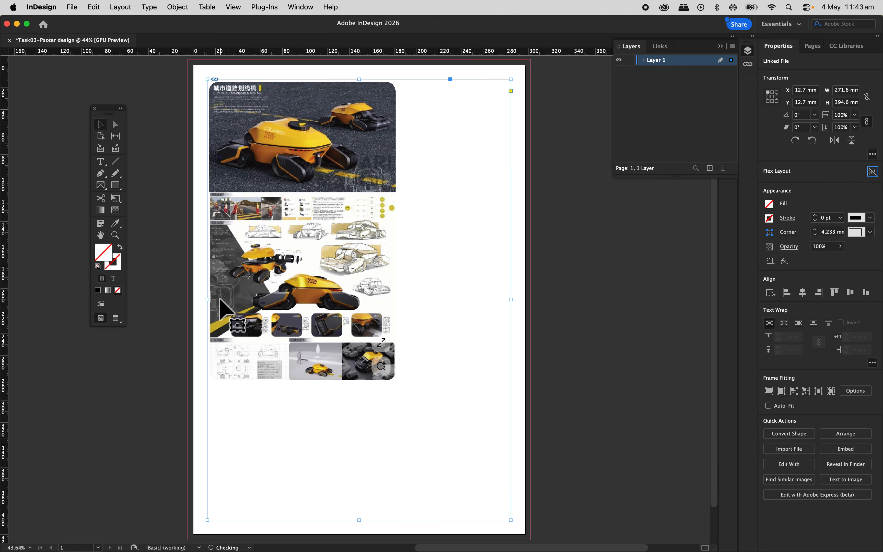
- Fill the frame proportionally with the placed image and inspect the cropping at its upper and lower edges
{"action": "right_click", "coordinate": [262, 125]}
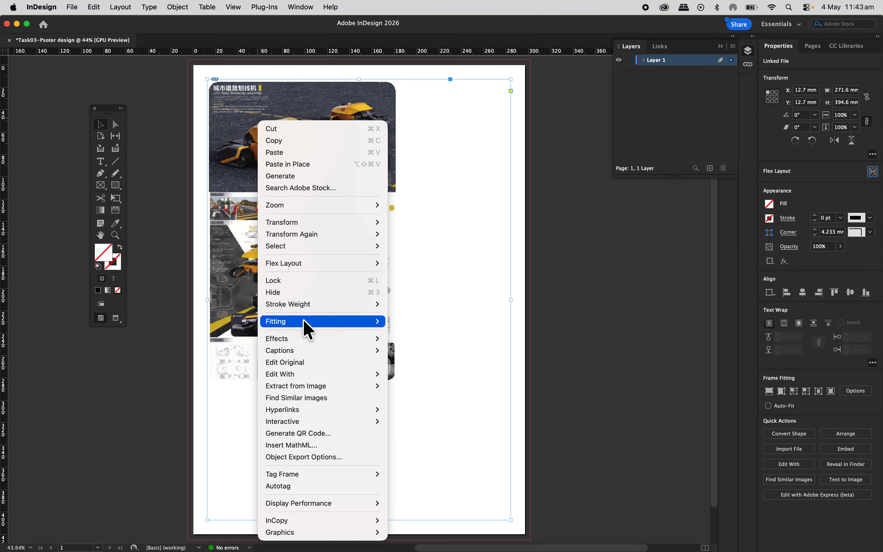
{"action": "mouse_move", "coordinate": [316, 319]}
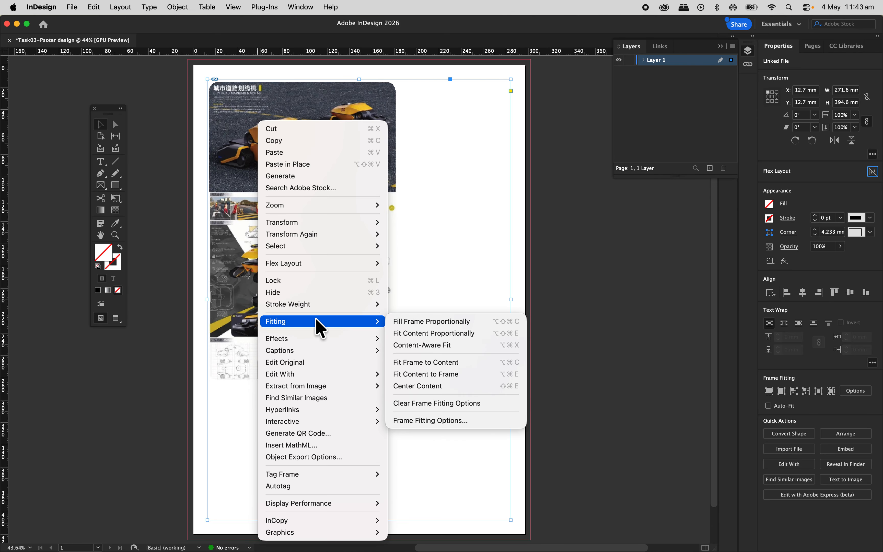
{"action": "left_click", "coordinate": [425, 325]}
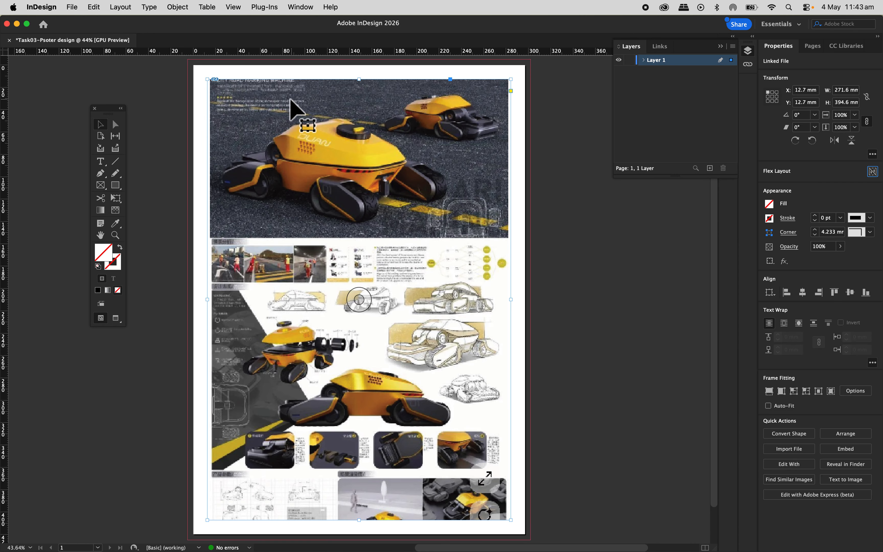
{"action": "scroll", "coordinate": [281, 98], "scroll_direction": "up", "scroll_amount": 2}
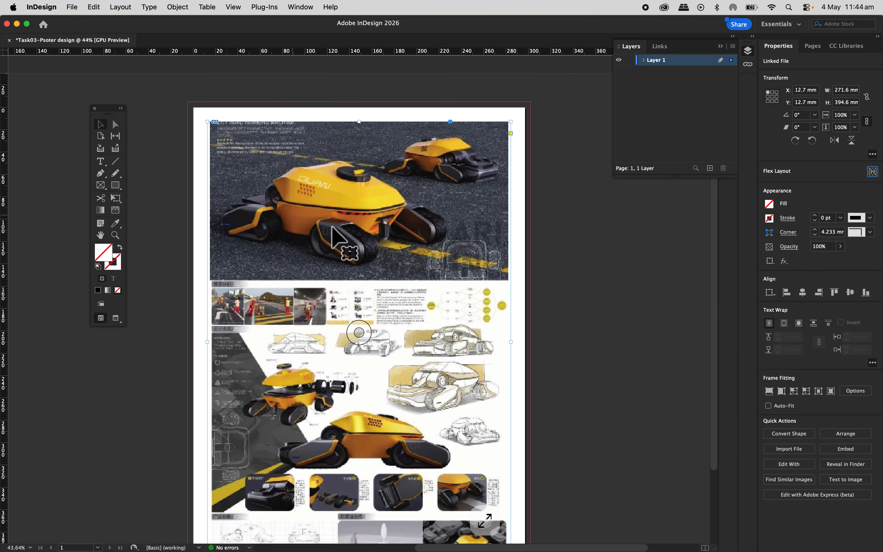
{"action": "scroll", "coordinate": [385, 416], "scroll_direction": "down", "scroll_amount": 3}
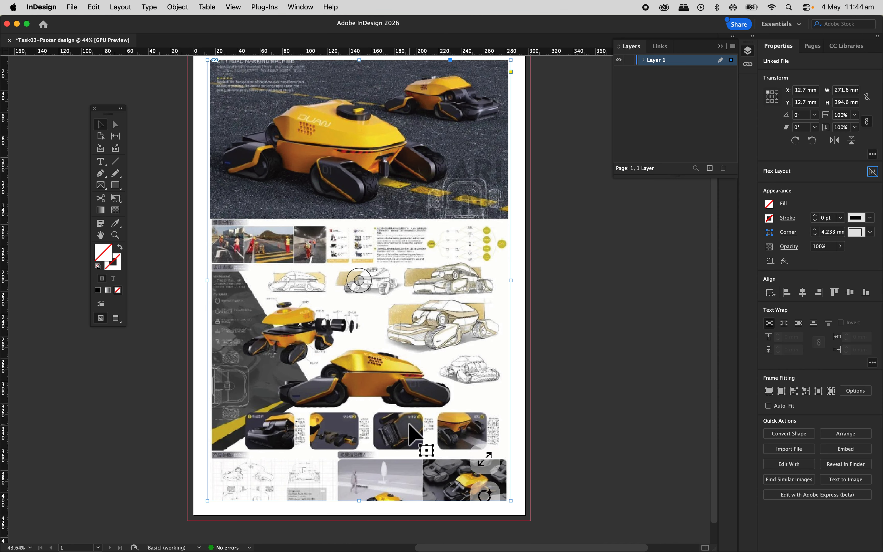
- Fit the placed image's content proportionally inside its frame and deselect it
{"action": "left_click", "coordinate": [410, 250]}
{"action": "right_click", "coordinate": [410, 251]}
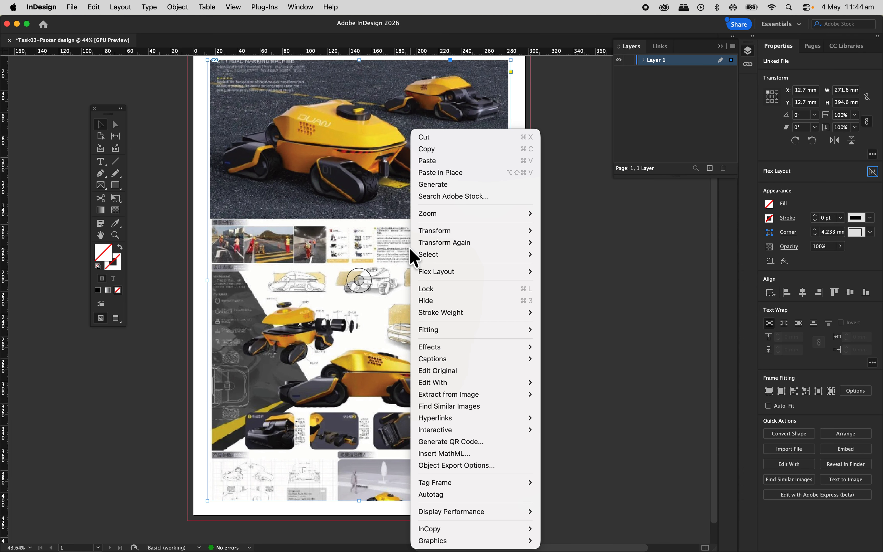
{"action": "mouse_move", "coordinate": [507, 332]}
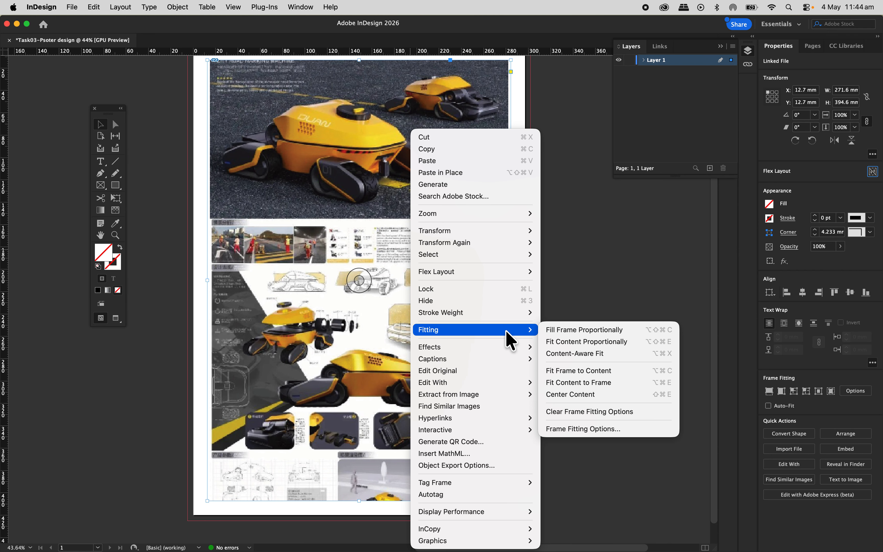
{"action": "left_click", "coordinate": [577, 343]}
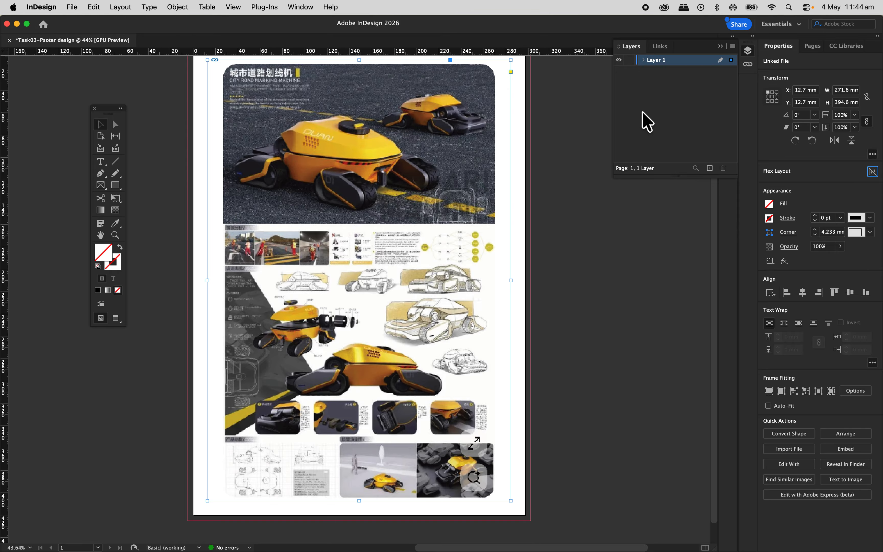
{"action": "left_click", "coordinate": [647, 122]}
{"action": "left_click", "coordinate": [516, 153]}
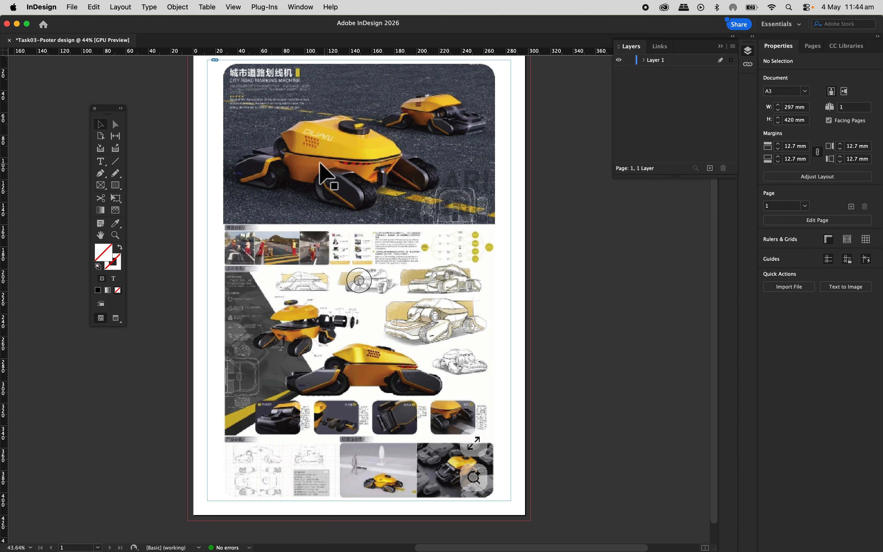
- Select the poster image and undock the Properties panel so it floats beside the page
{"action": "left_click", "coordinate": [323, 190]}
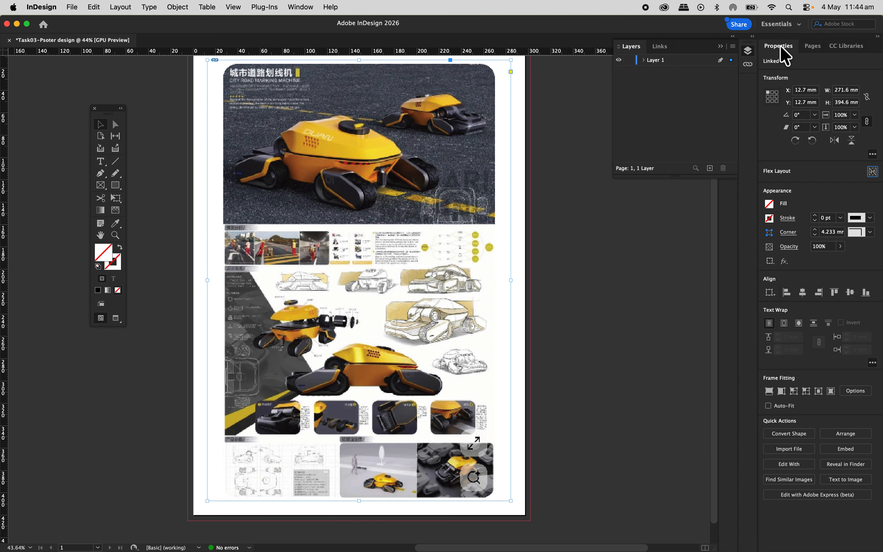
{"action": "left_click_drag", "start_coordinate": [731, 52], "coordinate": [584, 115]}
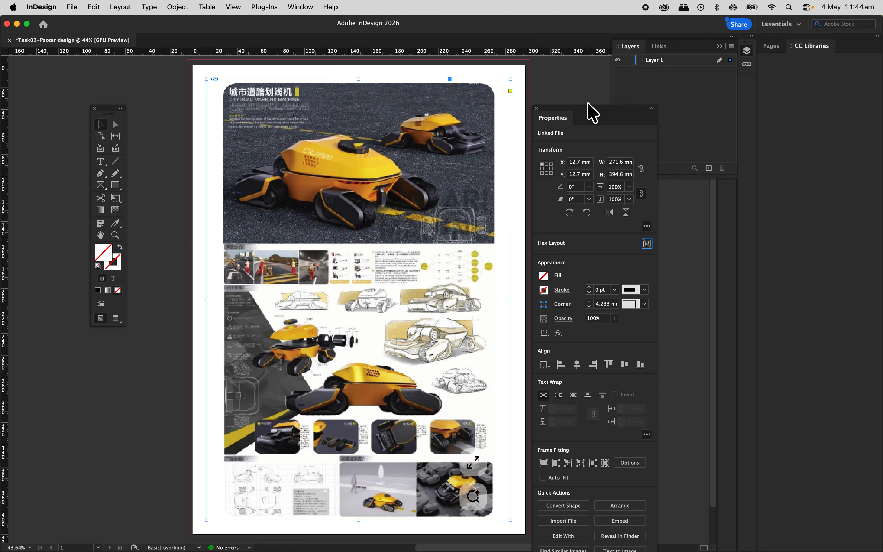
{"action": "left_click_drag", "start_coordinate": [593, 120], "coordinate": [602, 82]}
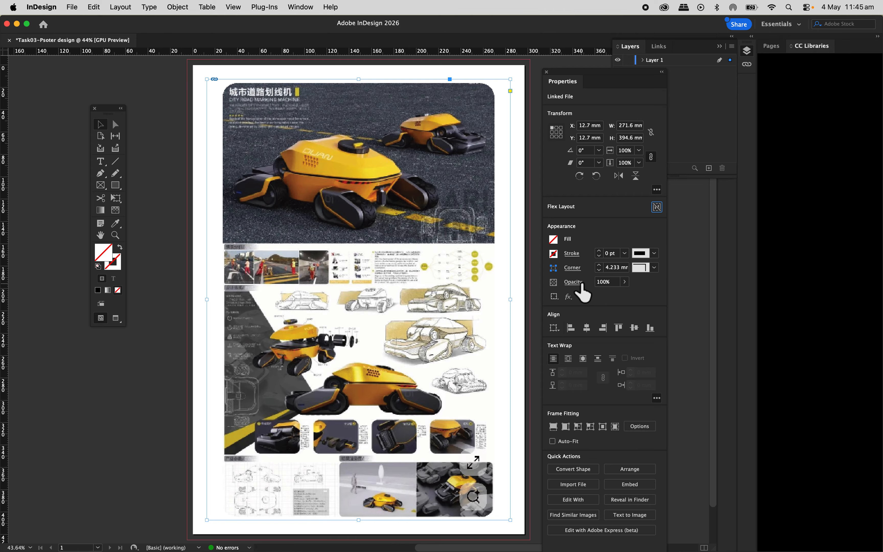
- Reduce the poster image's opacity to 40% and dock the Properties panel back with Pages and CC Libraries
{"action": "left_click", "coordinate": [572, 282]}
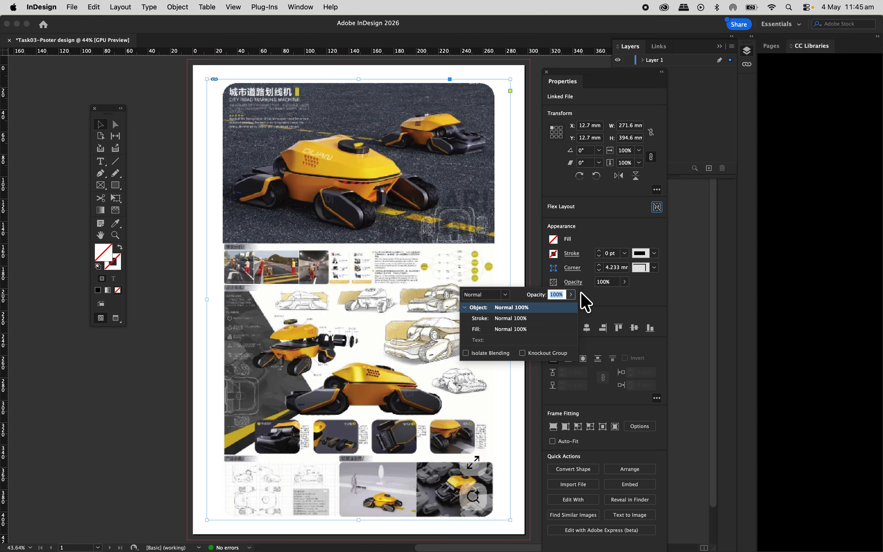
{"action": "left_click", "coordinate": [625, 284]}
{"action": "left_click", "coordinate": [625, 284]}
{"action": "left_click_drag", "start_coordinate": [625, 294], "coordinate": [594, 296]}
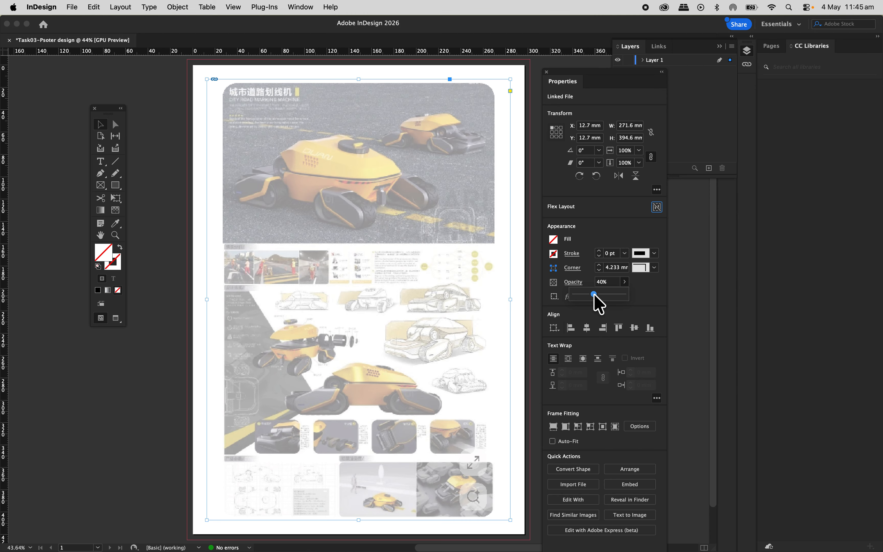
{"action": "left_click_drag", "start_coordinate": [562, 79], "coordinate": [783, 44]}
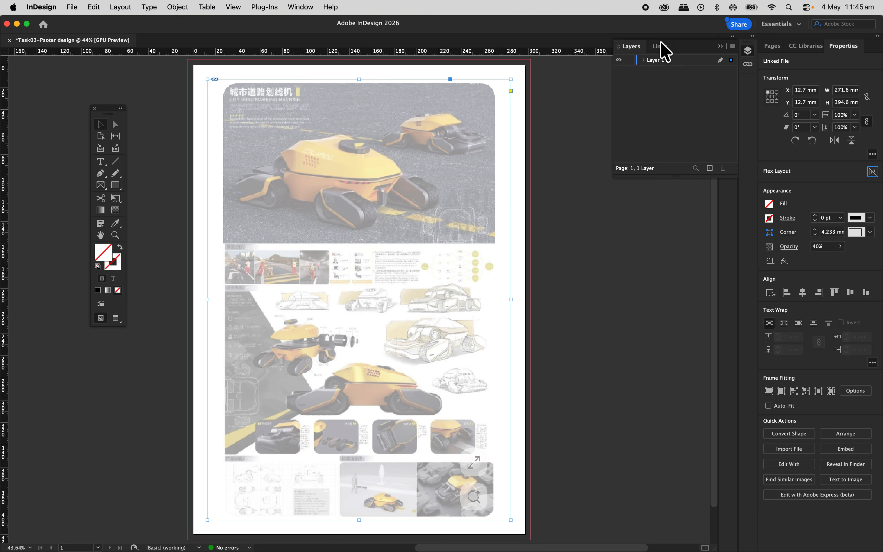
- Float the Layers panel beside the page, rename Layer 1 as Template and lock it
{"action": "left_click_drag", "start_coordinate": [631, 47], "coordinate": [573, 118]}
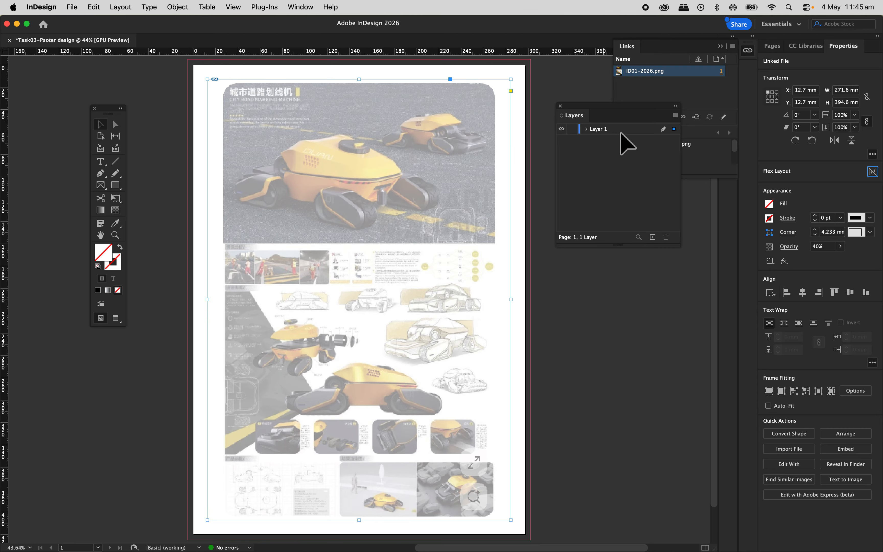
{"action": "double_click", "coordinate": [597, 130]}
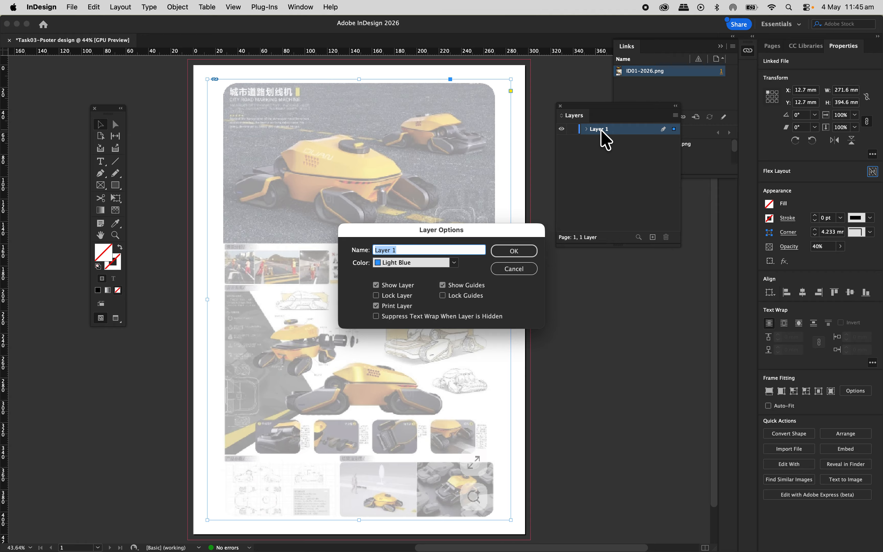
{"action": "type", "text": "Template"}
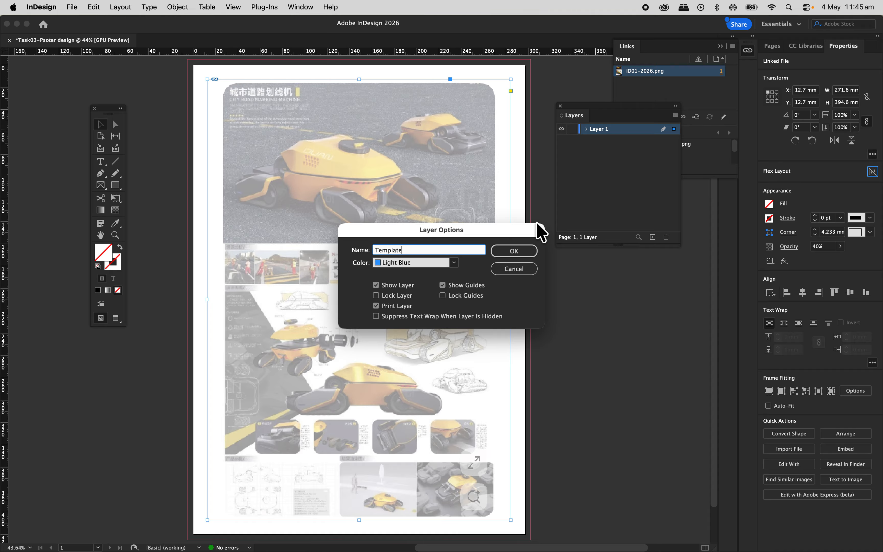
{"action": "left_click", "coordinate": [515, 251]}
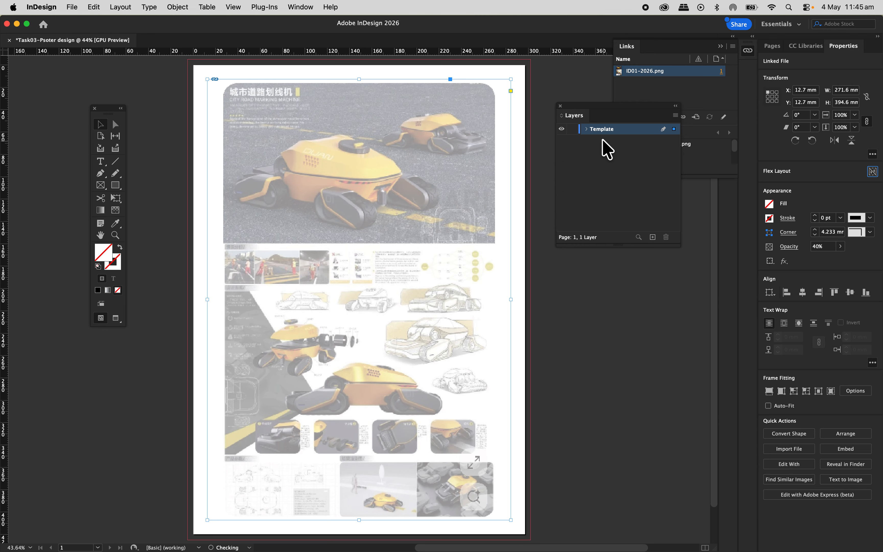
{"action": "left_click", "coordinate": [573, 129]}
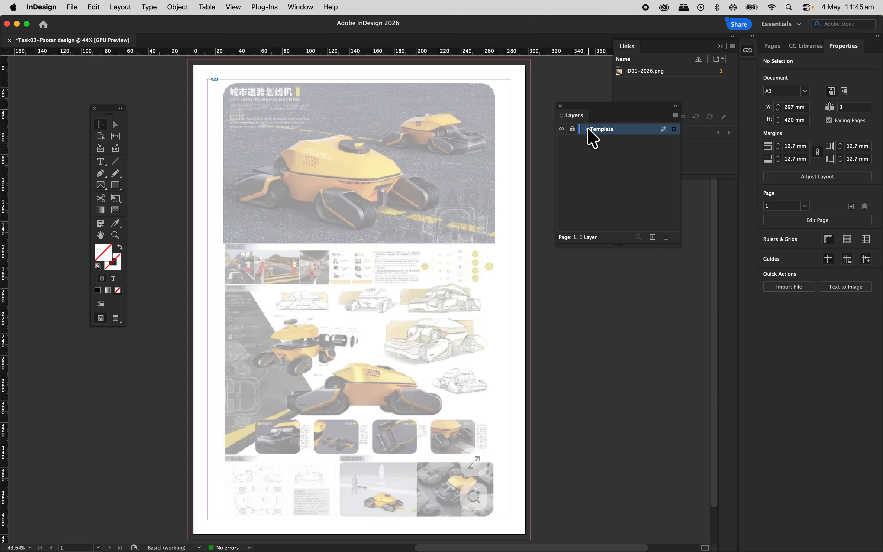
- Add three new layers above the Template layer
{"action": "left_click", "coordinate": [653, 240]}
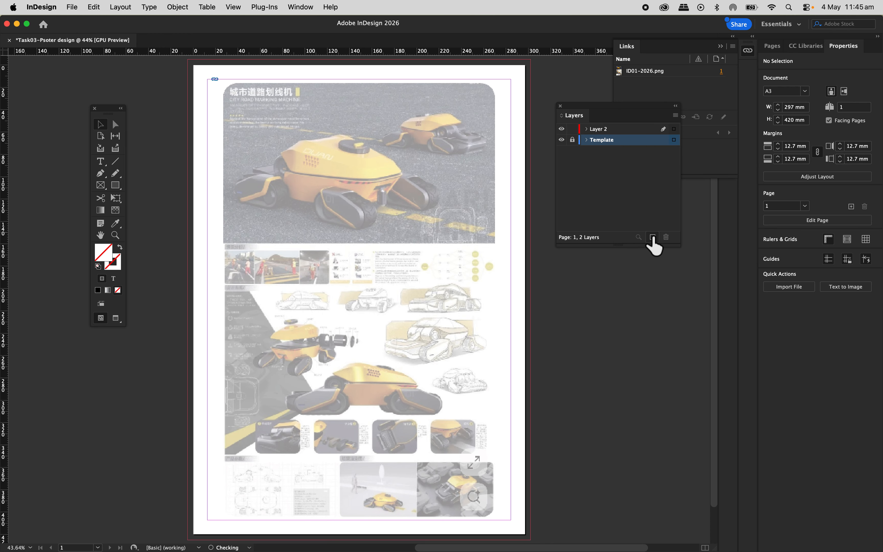
{"action": "left_click", "coordinate": [653, 238]}
{"action": "left_click", "coordinate": [652, 238]}
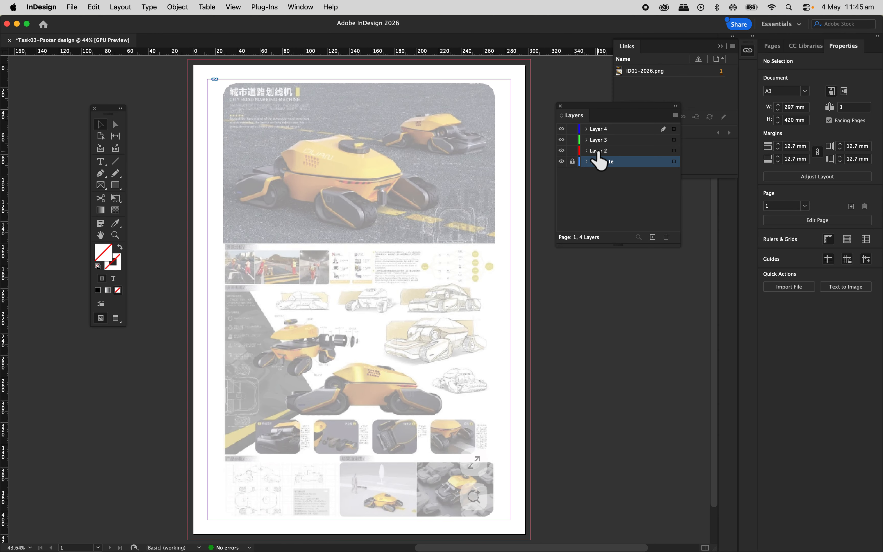
- Rename Layer 2, directly above the Template layer, as Hero shot
{"action": "left_click", "coordinate": [598, 150]}
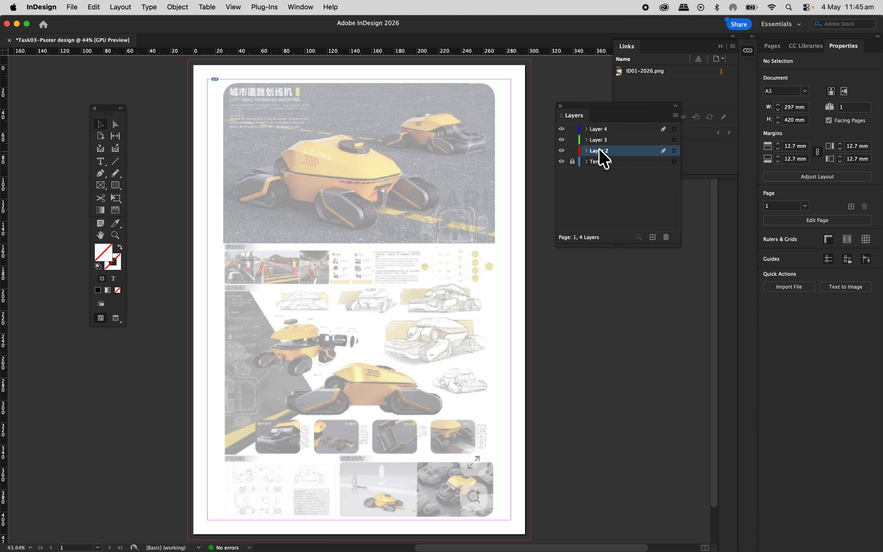
{"action": "double_click", "coordinate": [599, 149]}
{"action": "type", "text": "Hero shot"}
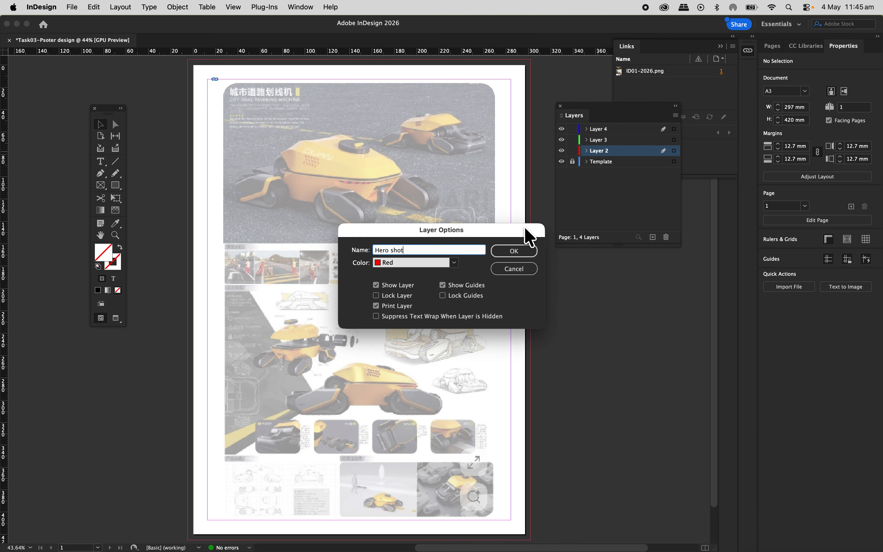
{"action": "left_click", "coordinate": [496, 255]}
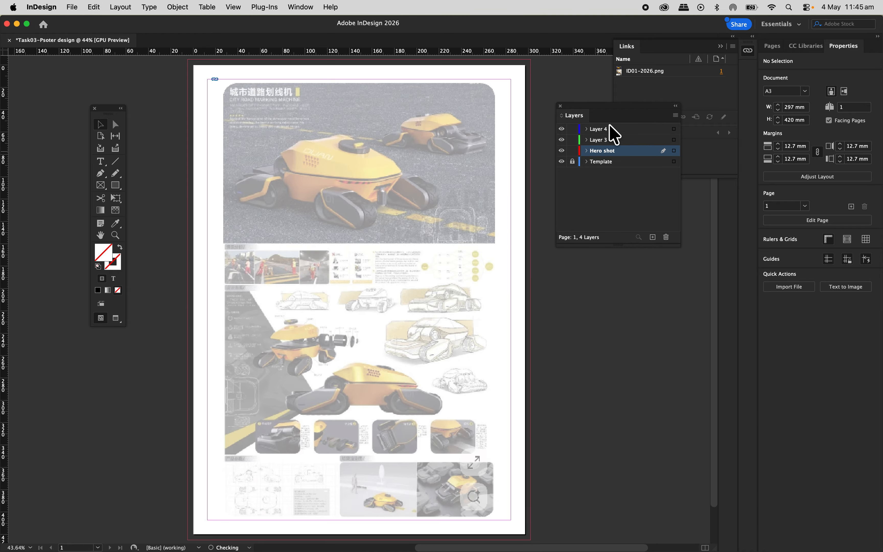
- Rename Layer 3 as Linework and Layer 4 as Clipping masks
{"action": "double_click", "coordinate": [598, 141]}
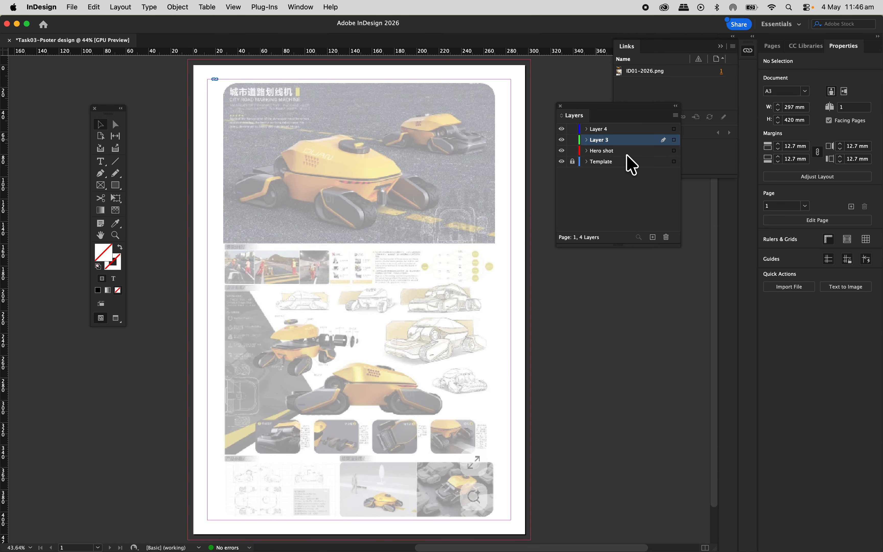
{"action": "type", "text": "Linework"}
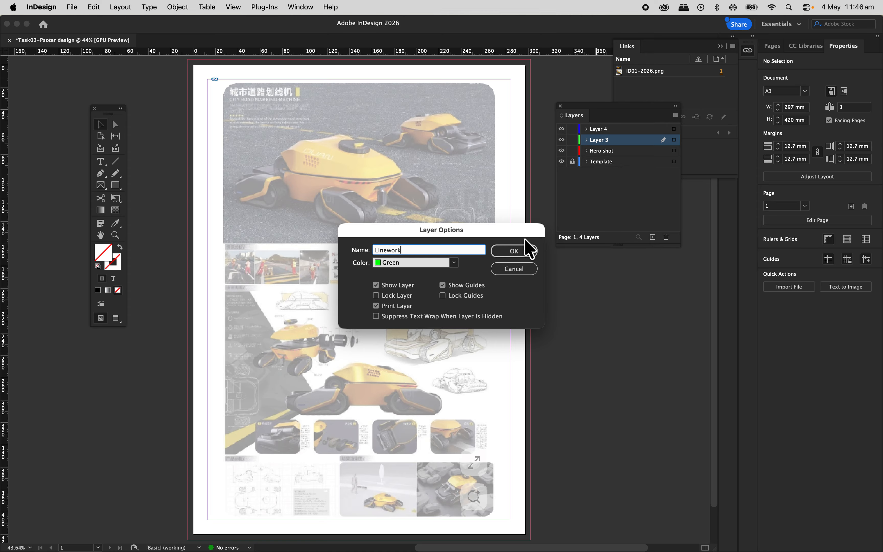
{"action": "left_click", "coordinate": [511, 250]}
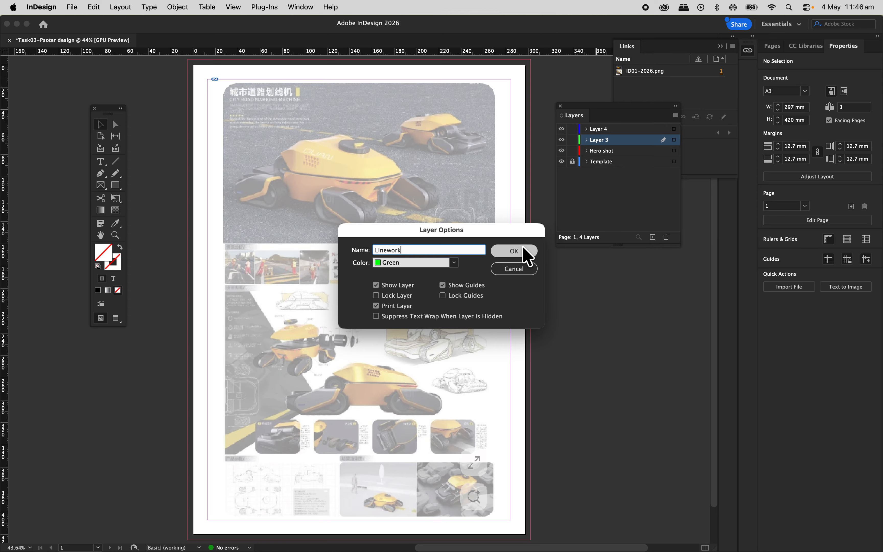
{"action": "double_click", "coordinate": [601, 129]}
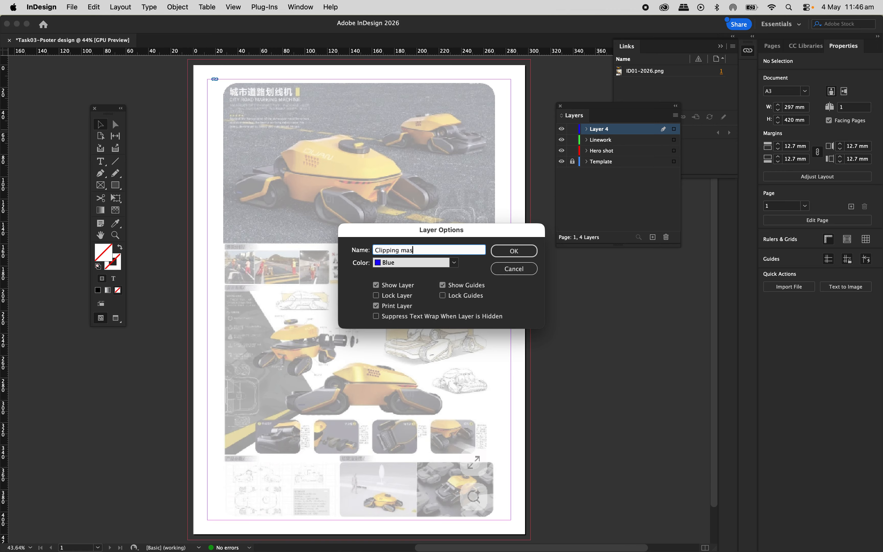
{"action": "left_click", "coordinate": [511, 251]}
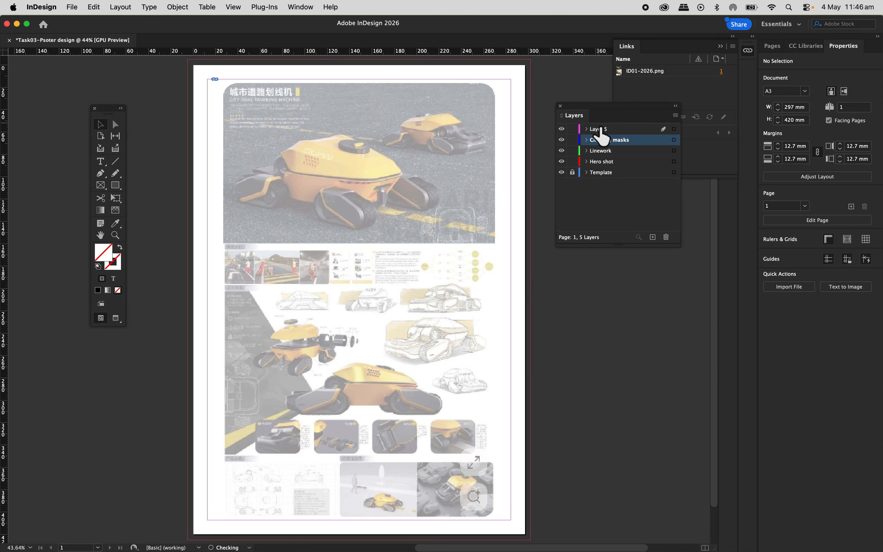
- Rename Layer 5, directly above the Clipping masks layer, as Leaders
{"action": "double_click", "coordinate": [606, 130]}
{"action": "type", "text": "Leaders and"}
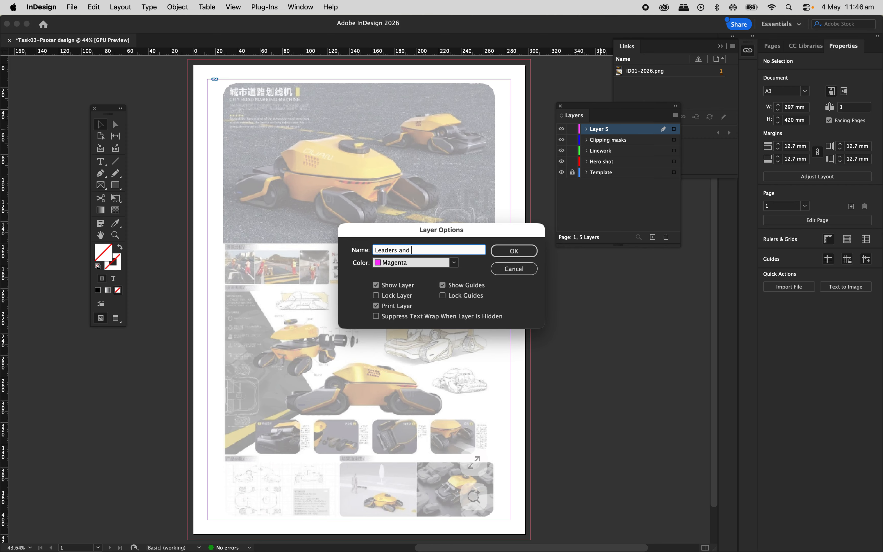
{"action": "key", "text": "BackSpace"}
{"action": "key", "text": "BackSpace"}
{"action": "key", "text": "BackSpace"}
{"action": "key", "text": "BackSpace"}
{"action": "key", "text": "BackSpace"}
{"action": "left_click", "coordinate": [507, 252]}
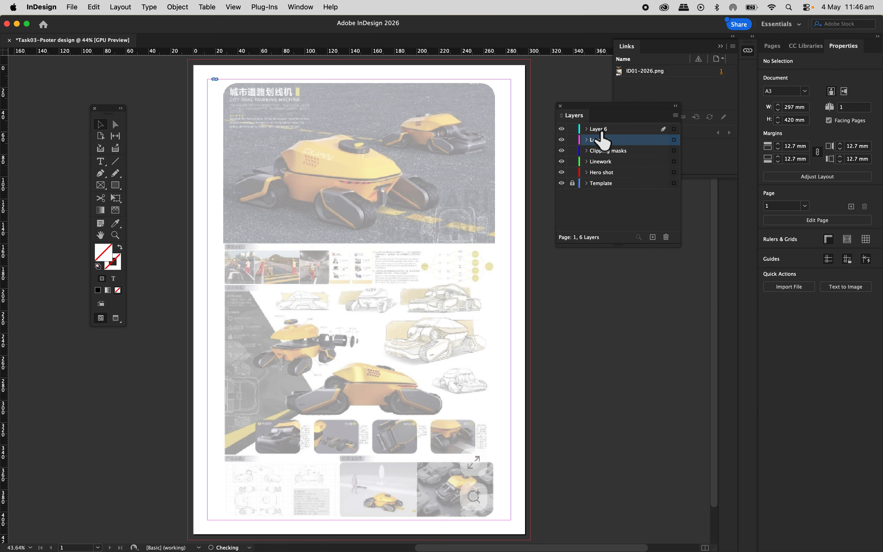
- Rename Layer 6, directly above the Leaders layer, as Typography
{"action": "left_click", "coordinate": [599, 130]}
{"action": "type", "text": "Typ"}
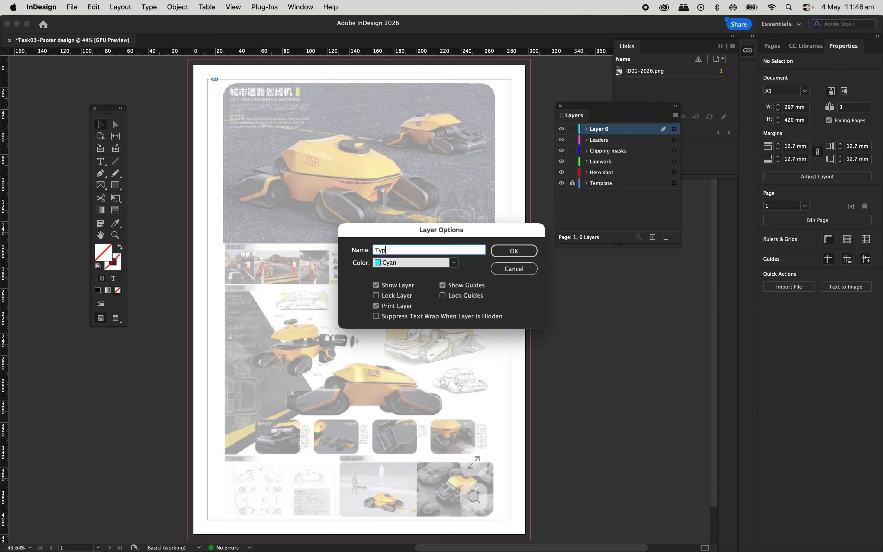
{"action": "type", "text": "ography"}
{"action": "left_click", "coordinate": [511, 251]}
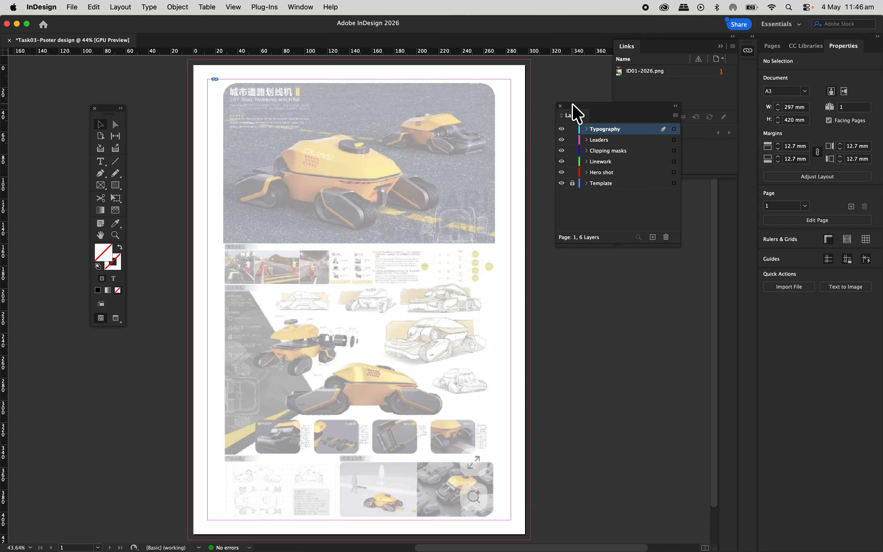
- Undock Properties as a floating panel near the page and collapse the Layers and Links panels to icons
{"action": "left_click_drag", "start_coordinate": [573, 105], "coordinate": [556, 148]}
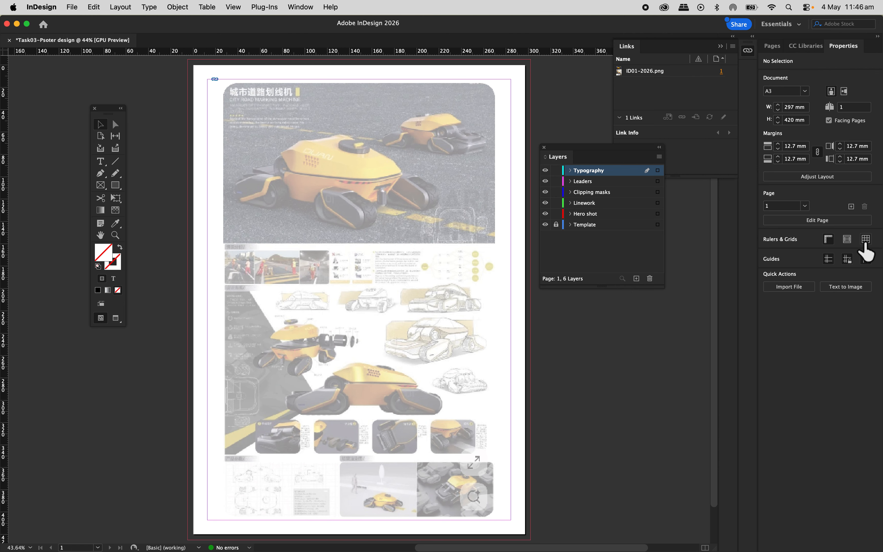
{"action": "left_click_drag", "start_coordinate": [839, 48], "coordinate": [519, 91]}
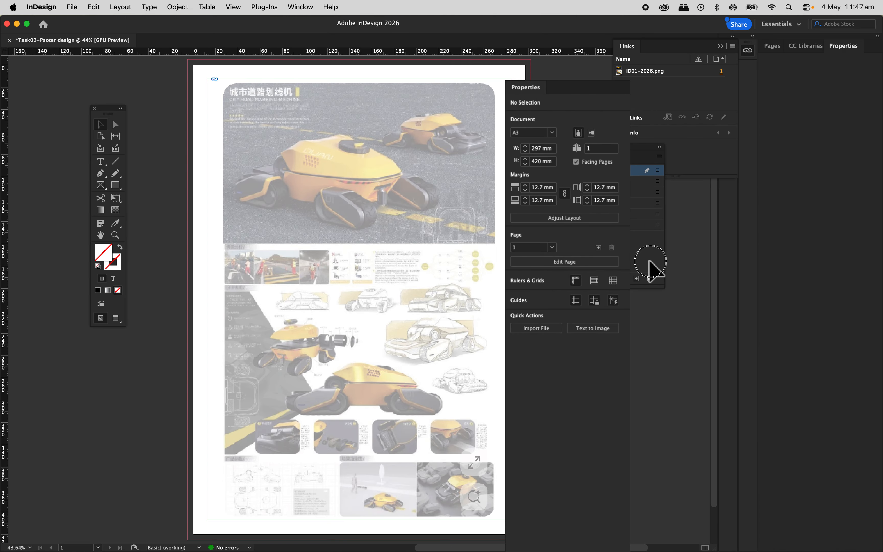
{"action": "left_click_drag", "start_coordinate": [647, 146], "coordinate": [816, 55]}
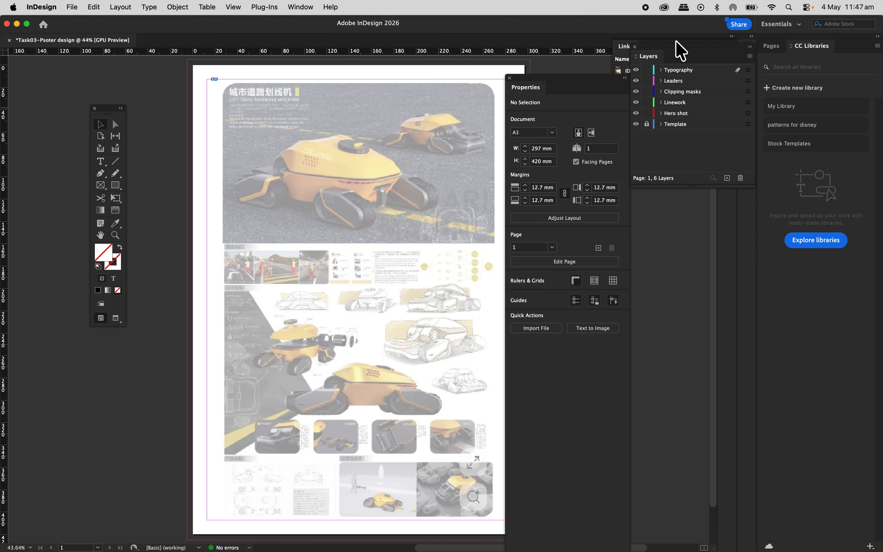
{"action": "left_click", "coordinate": [749, 47]}
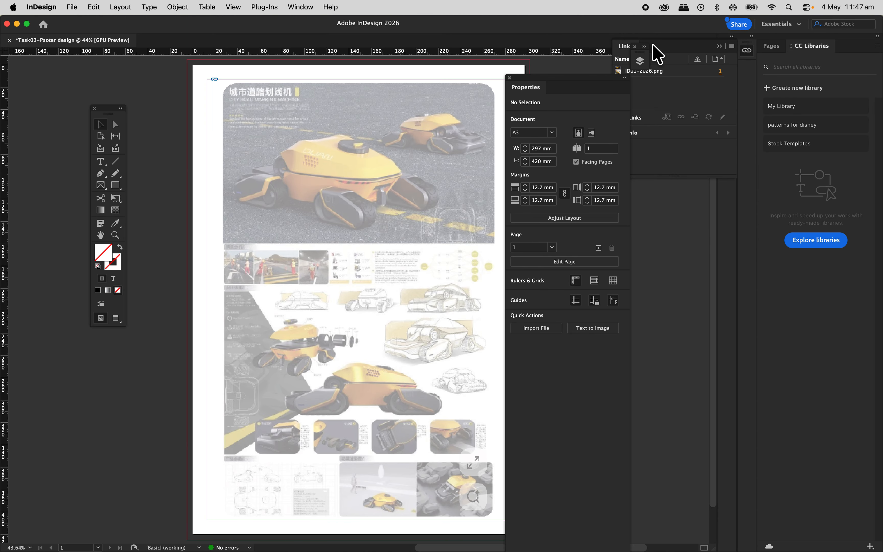
{"action": "left_click", "coordinate": [719, 46]}
{"action": "left_click", "coordinate": [719, 47]}
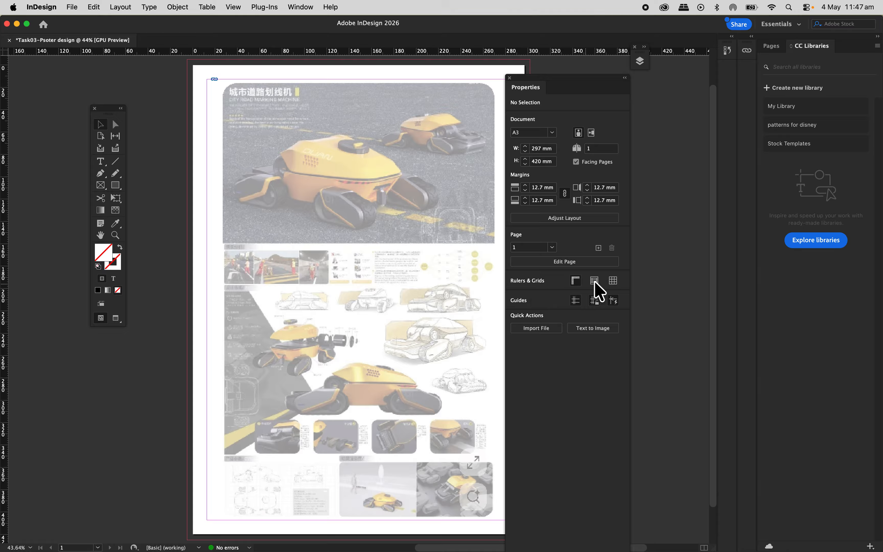
- Show the document grid and move the floating Properties panel clear of the page
{"action": "left_click", "coordinate": [614, 283]}
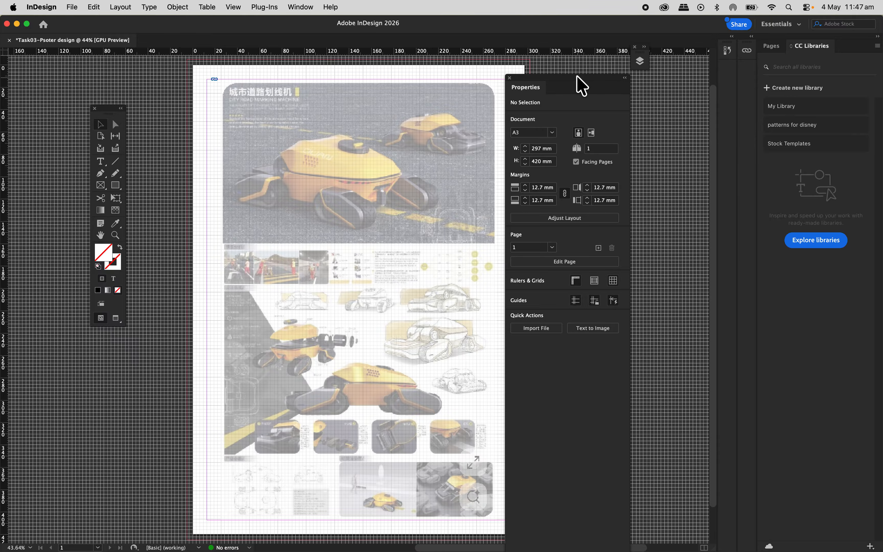
{"action": "left_click_drag", "start_coordinate": [577, 77], "coordinate": [625, 81]}
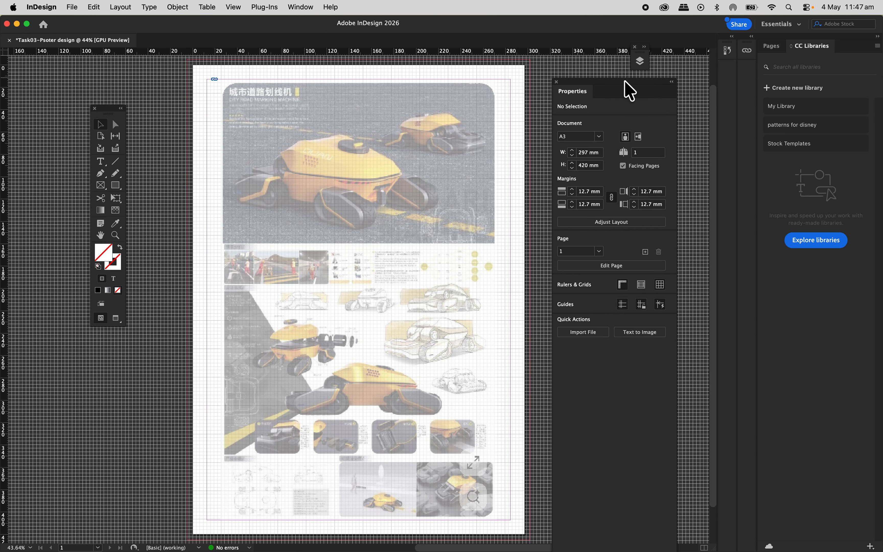